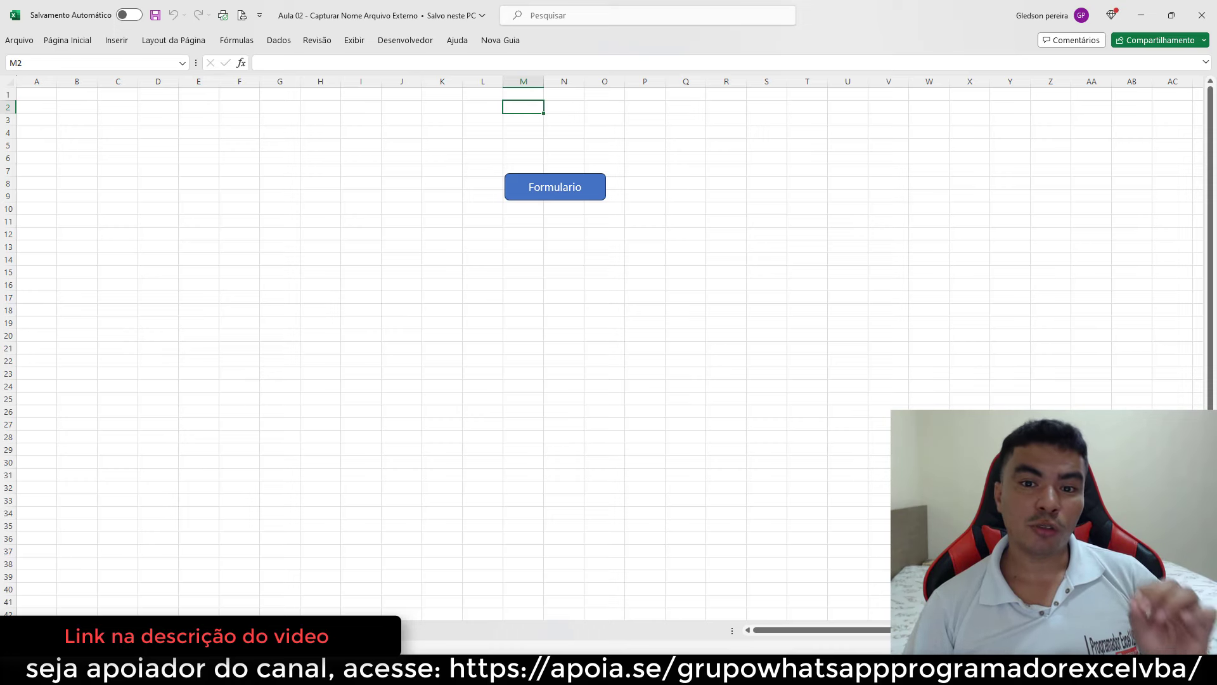
Step: Run the Formulario form, browse to janeiro 2024 and pick localizar + direira.xlsx
click(570, 188)
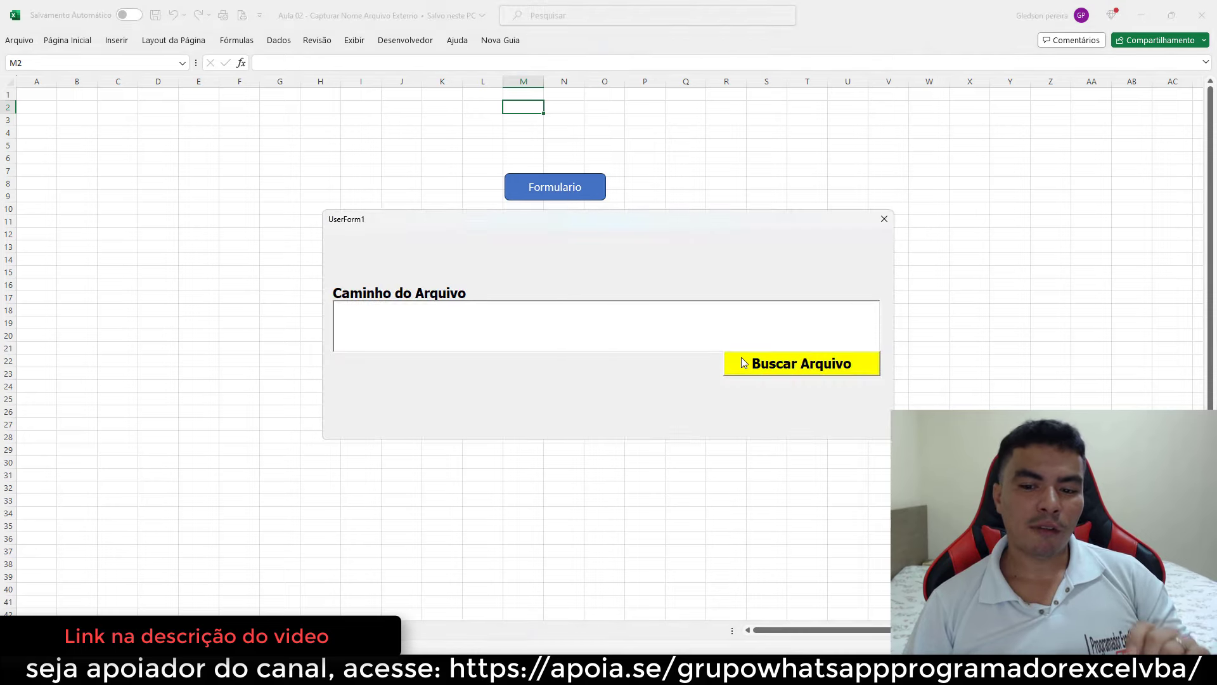
click(779, 370)
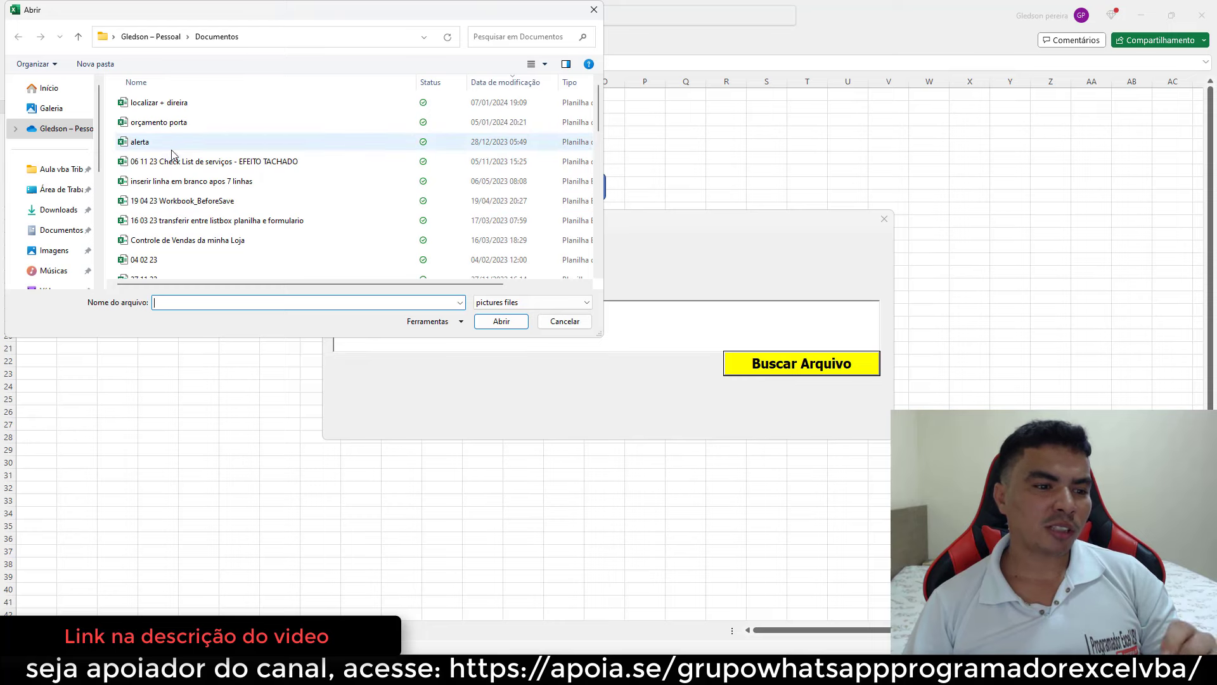
scroll(103, 140, down, 1)
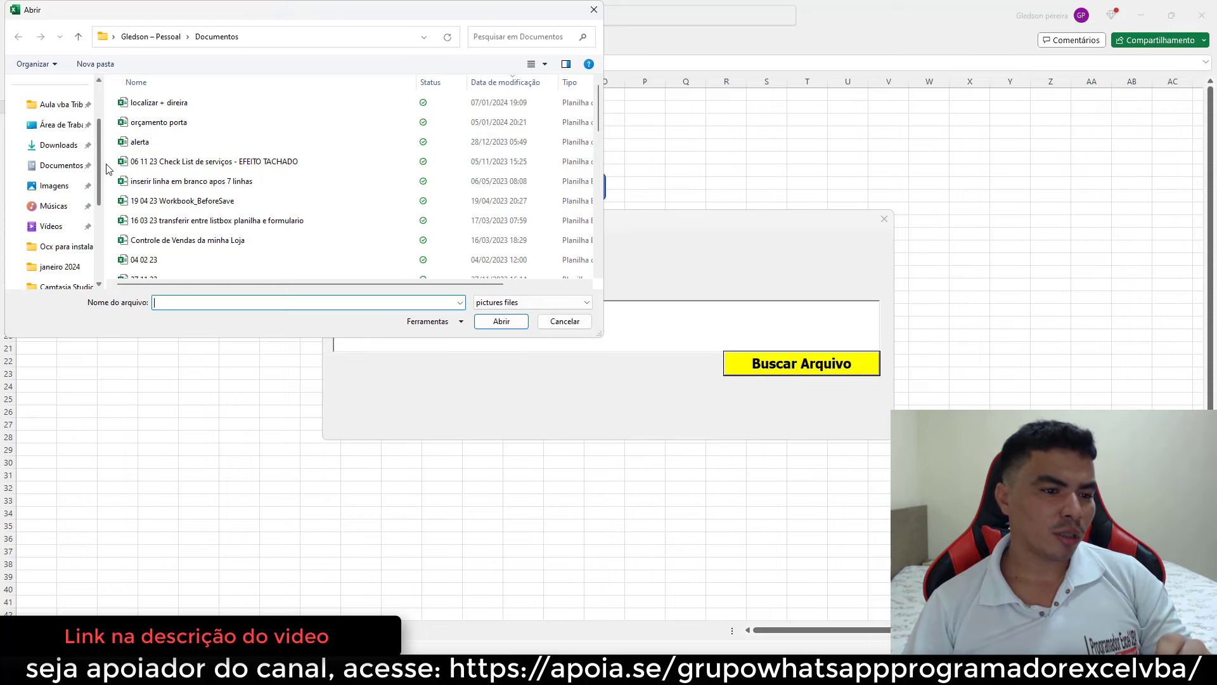
click(64, 267)
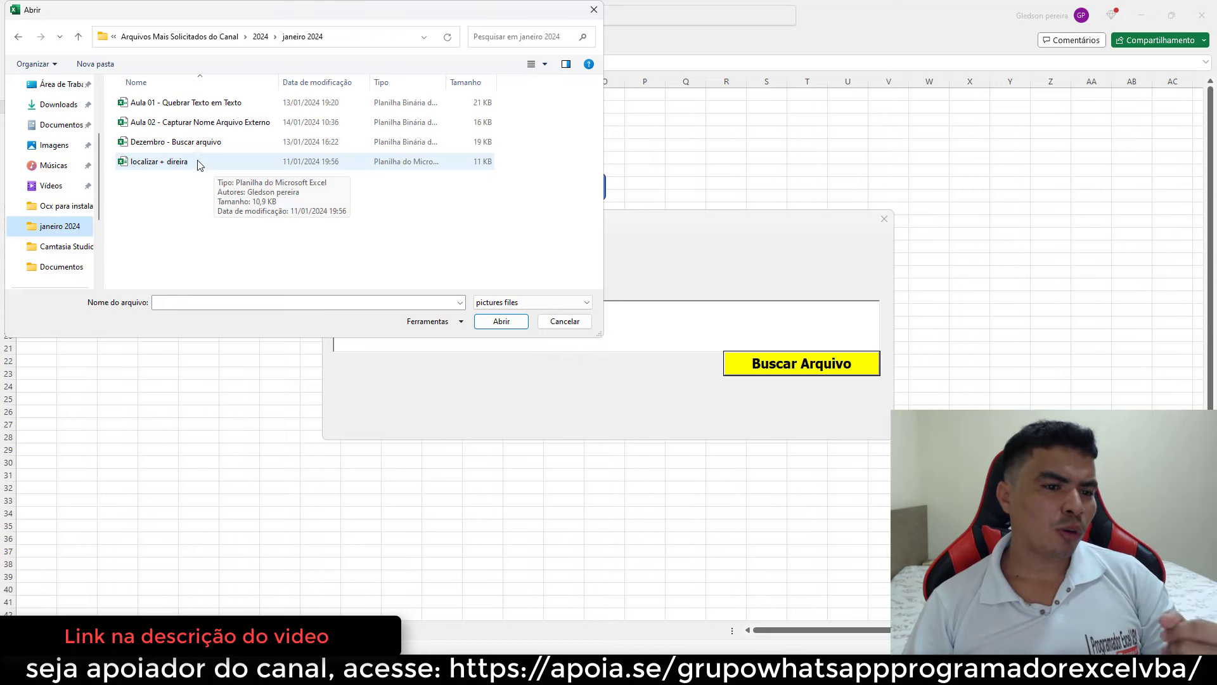
double_click(154, 163)
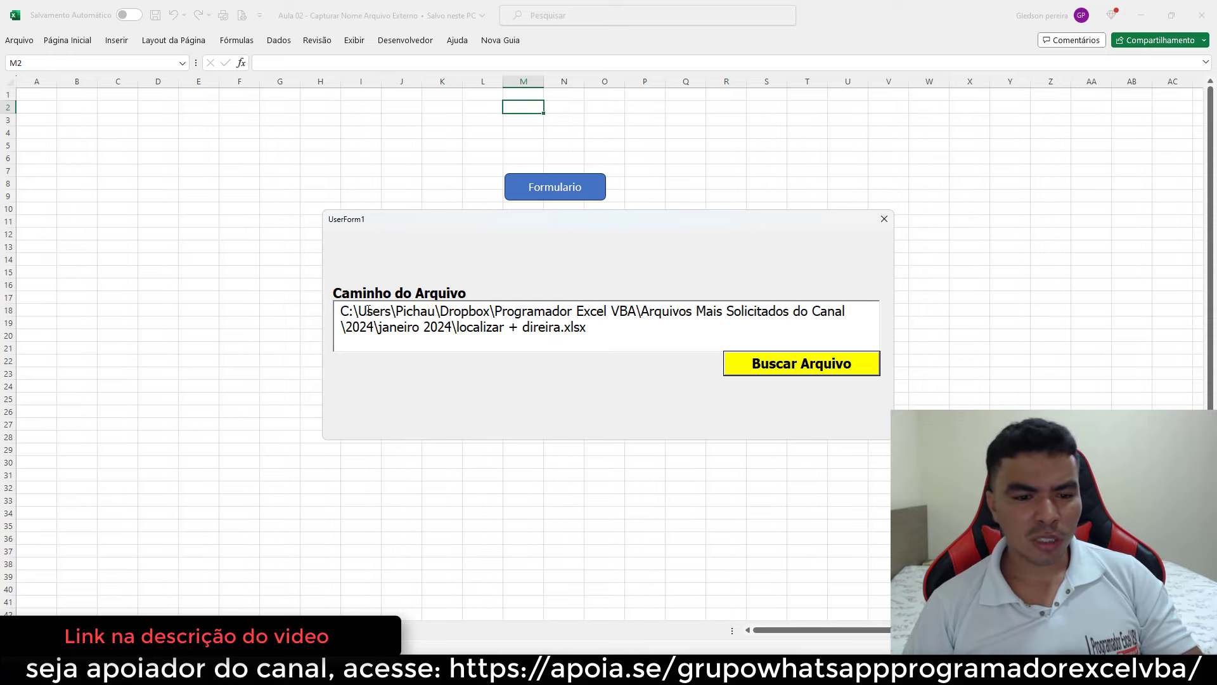
Step: Highlight the full path, then just the file name, in the textbox, and close the form
drag(342, 311, 593, 327)
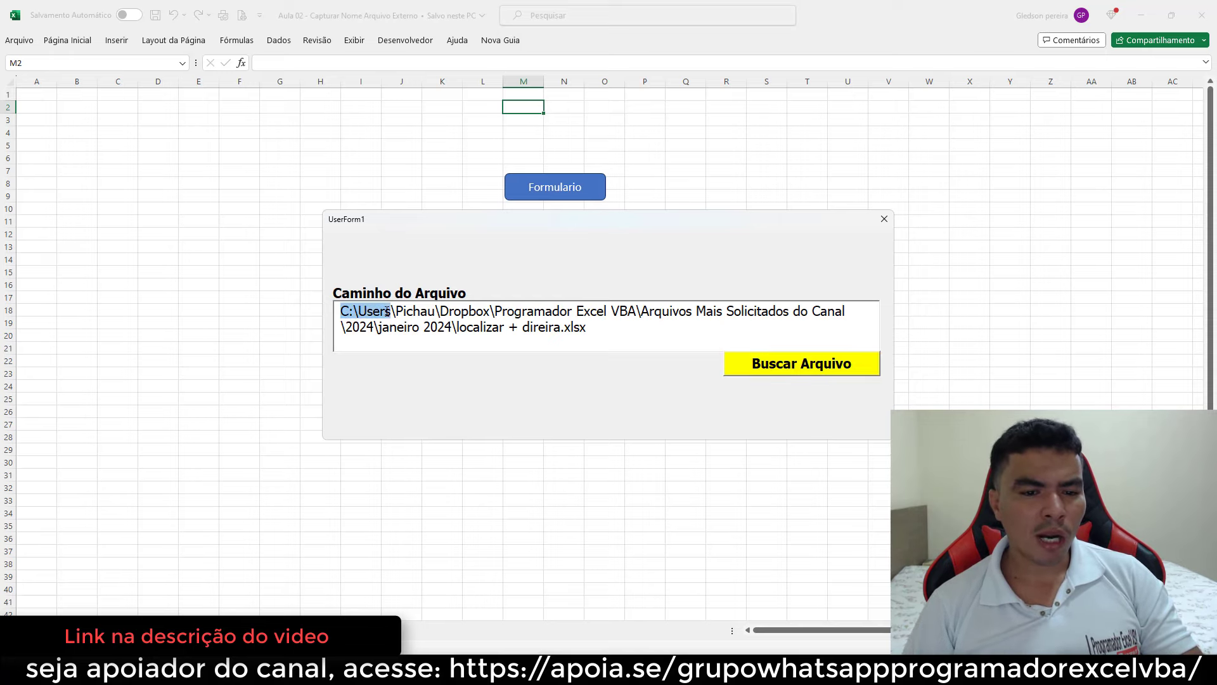
click(603, 331)
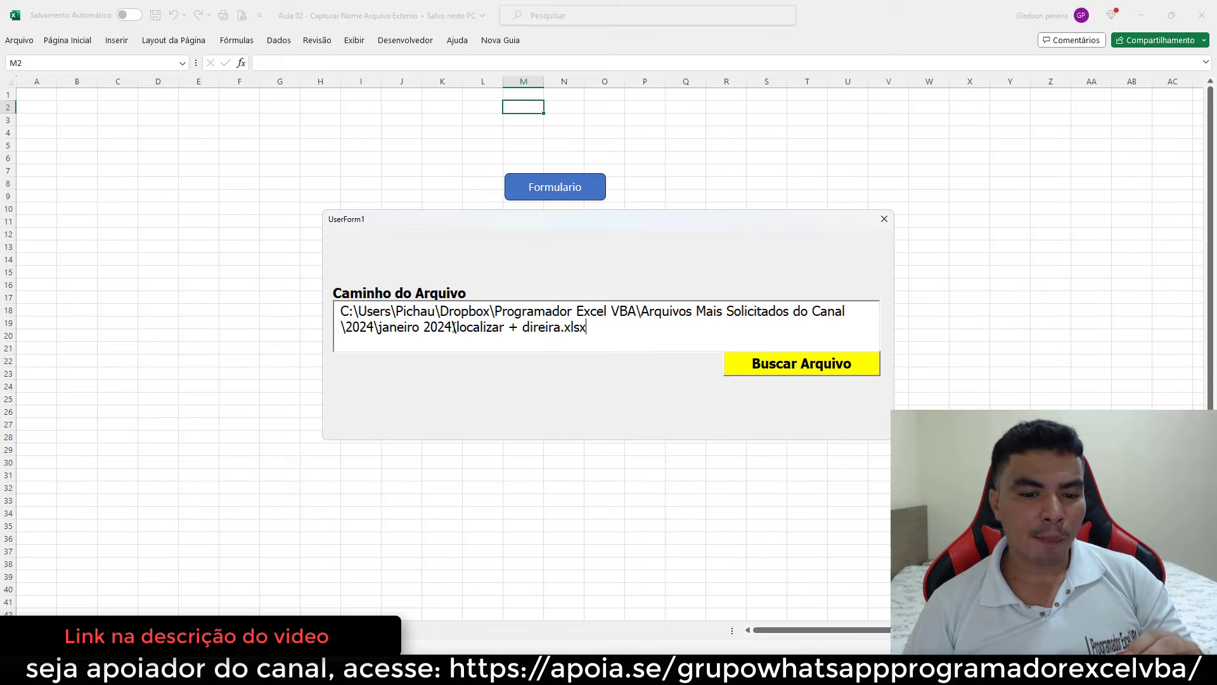
drag(454, 327, 580, 326)
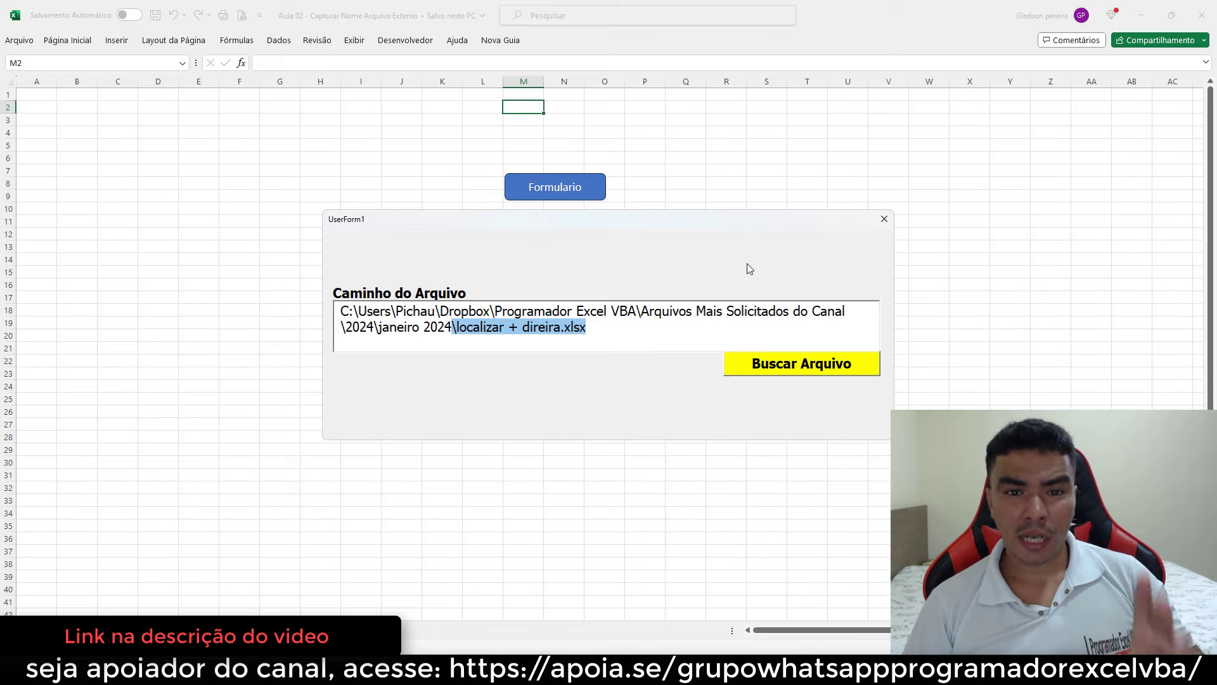
click(883, 220)
Step: Open the Visual Basic editor at UserForm1's CommandButton1_Click code, with Project Explorer closed
click(405, 41)
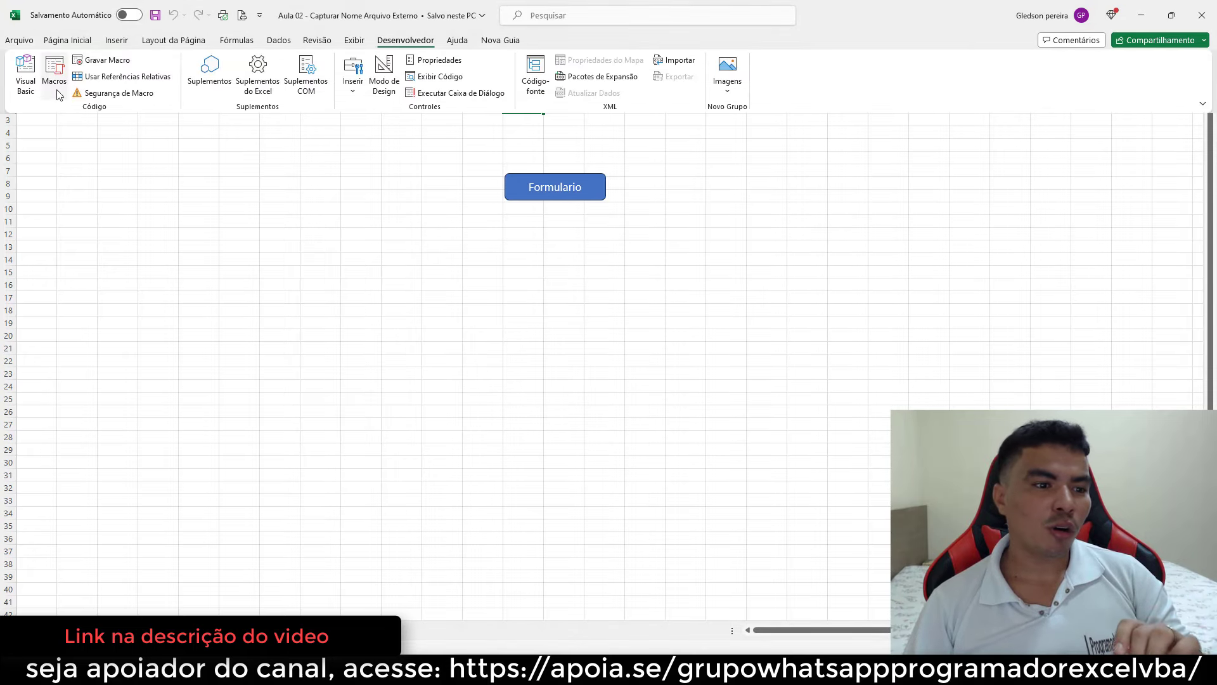
click(29, 81)
click(83, 23)
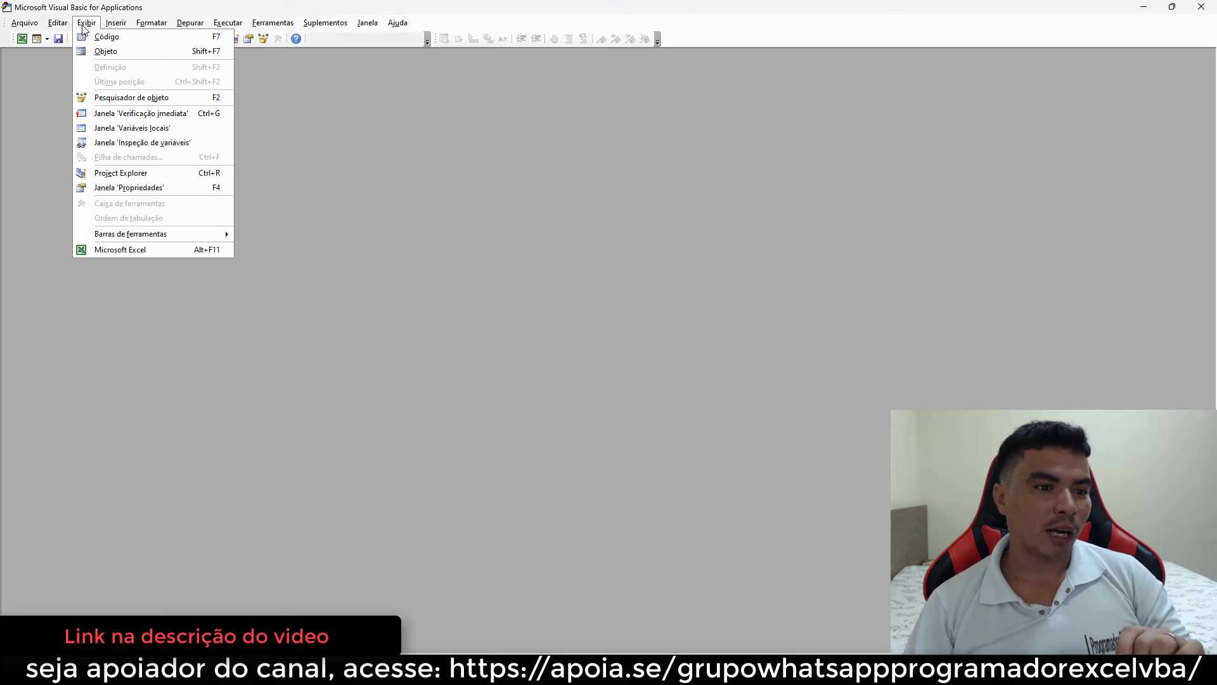
click(129, 173)
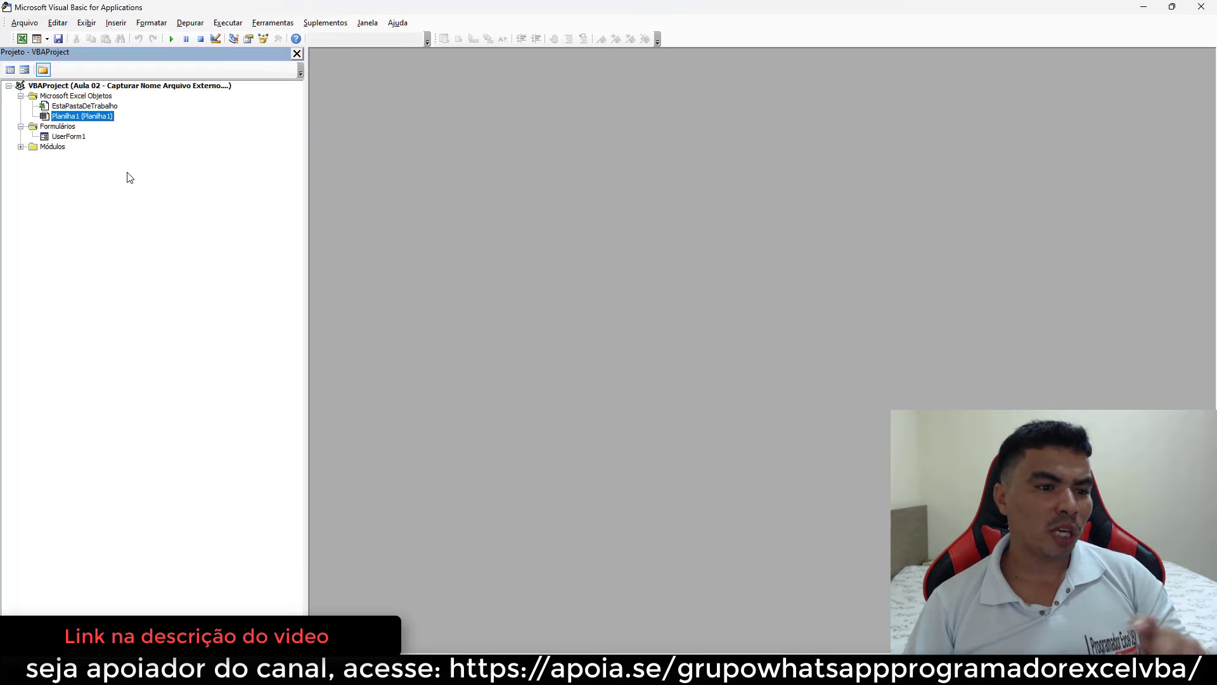
double_click(70, 136)
double_click(788, 207)
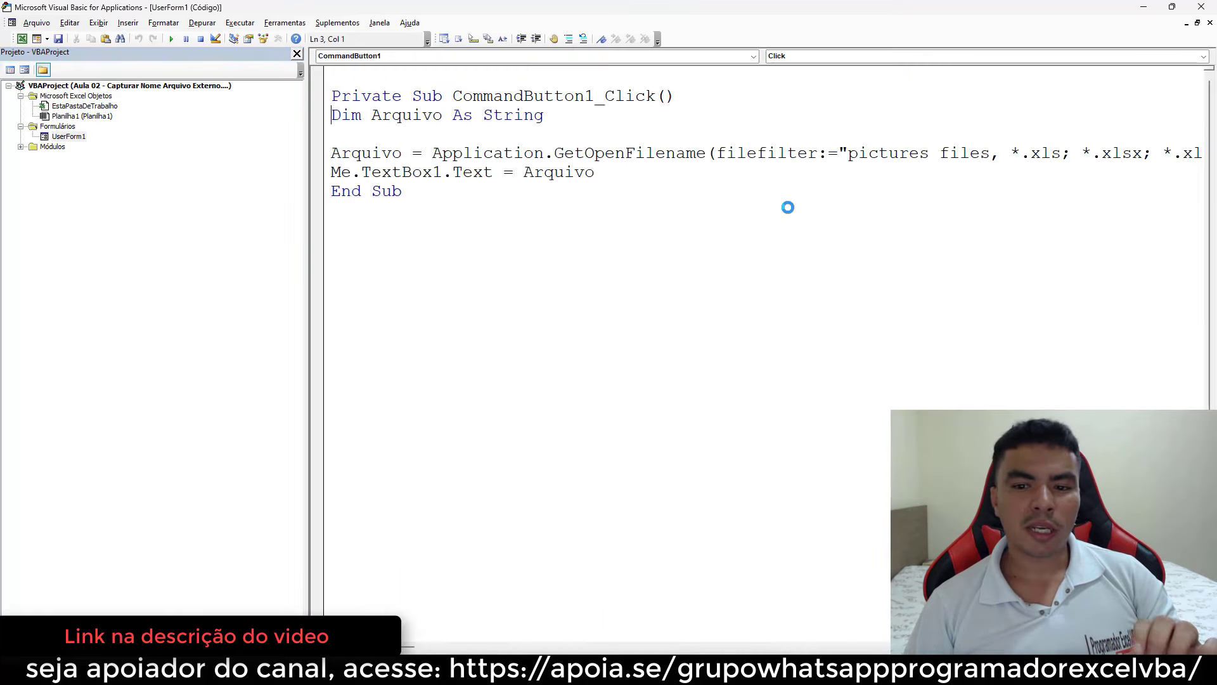
click(297, 54)
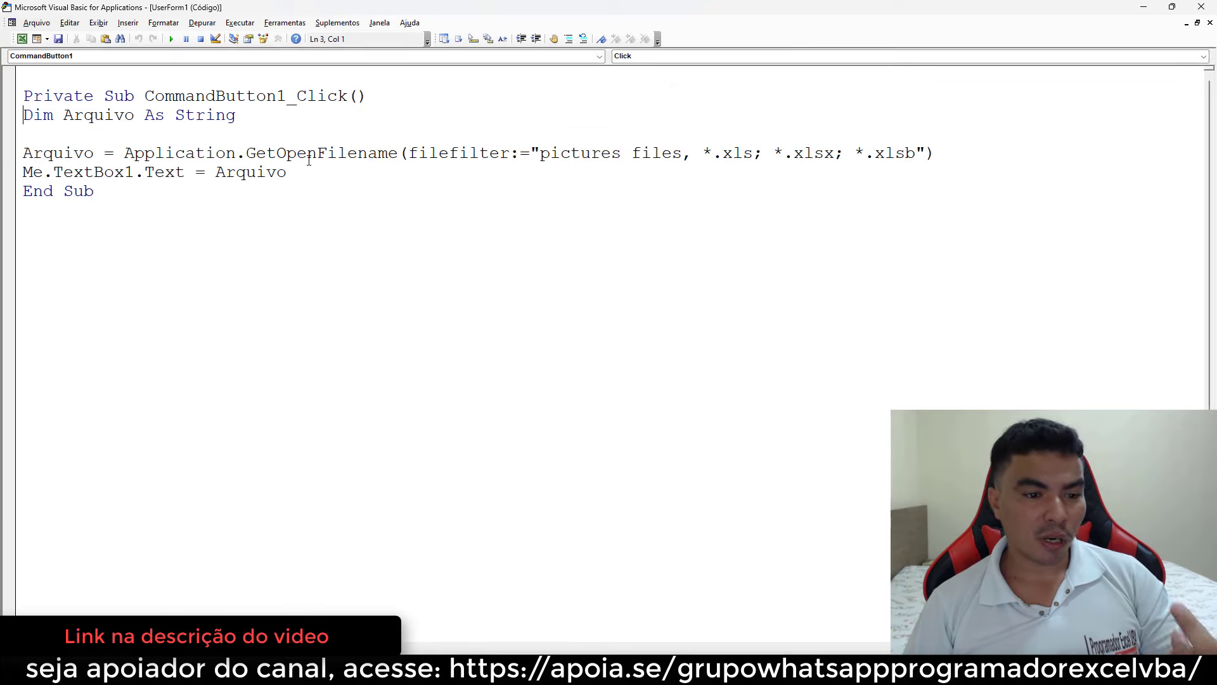
Step: Add the line Workbooks.Open (Arquivo) below Me.TextBox1.Text = Arquivo, before End Sub
key(Return)
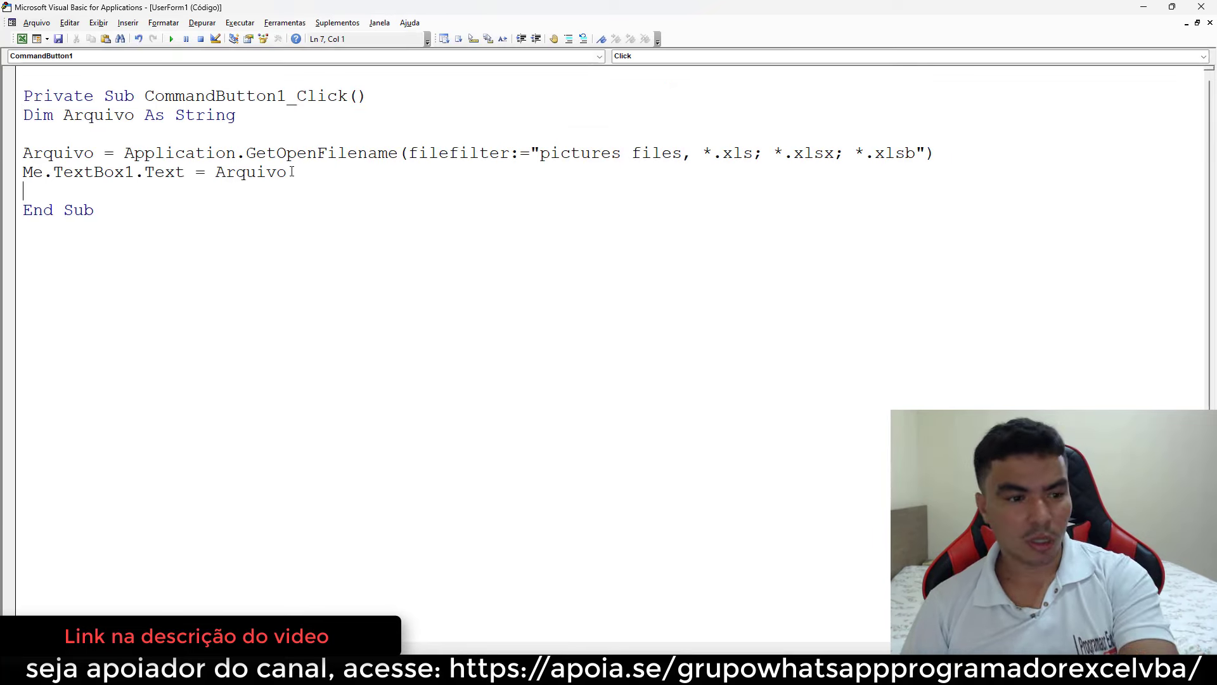
key(Return)
key(Return)
text(W)
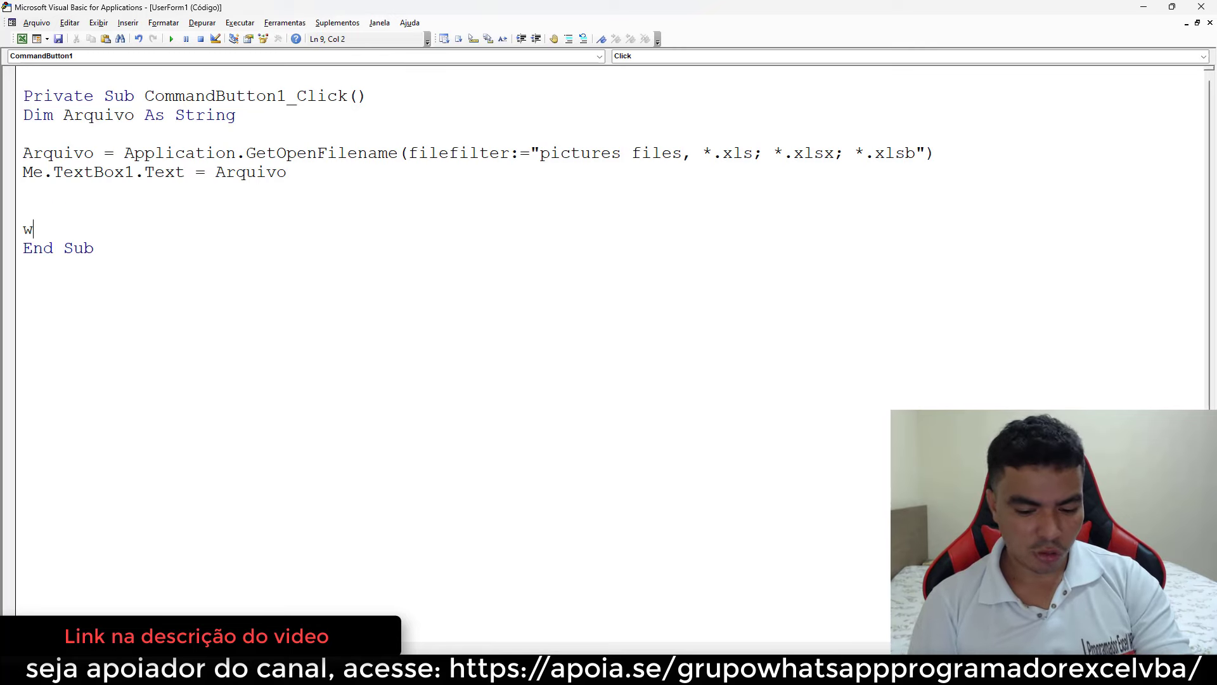
text(orkboo)
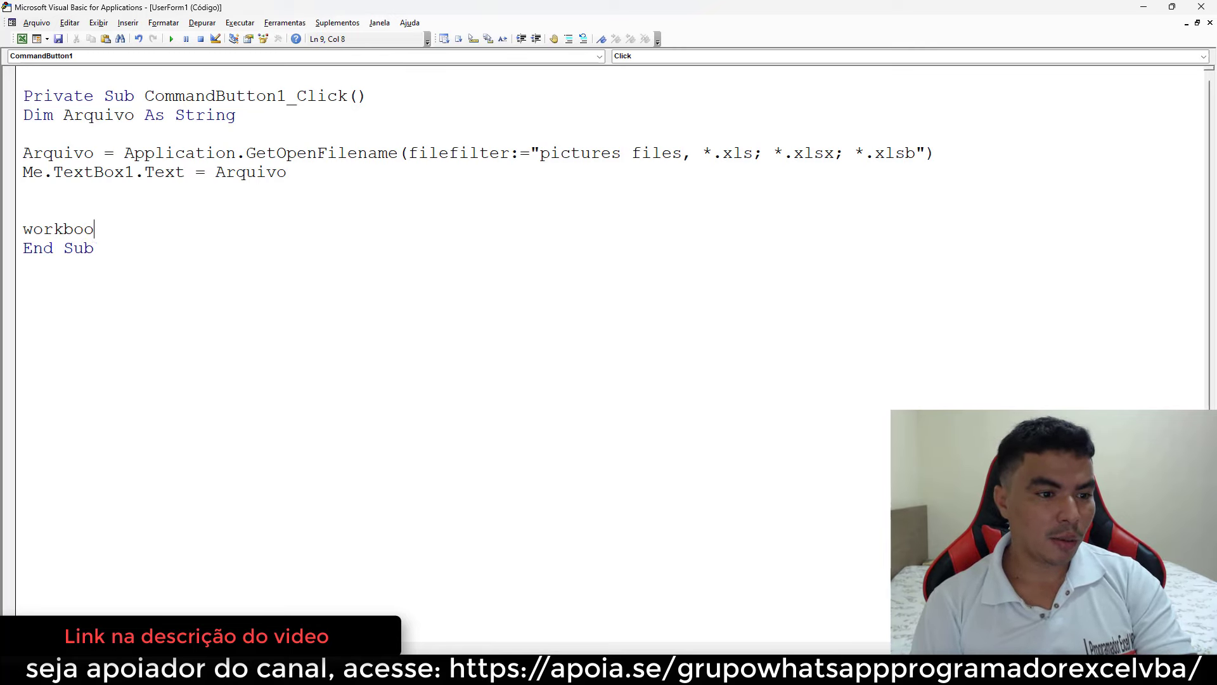
text(ks.)
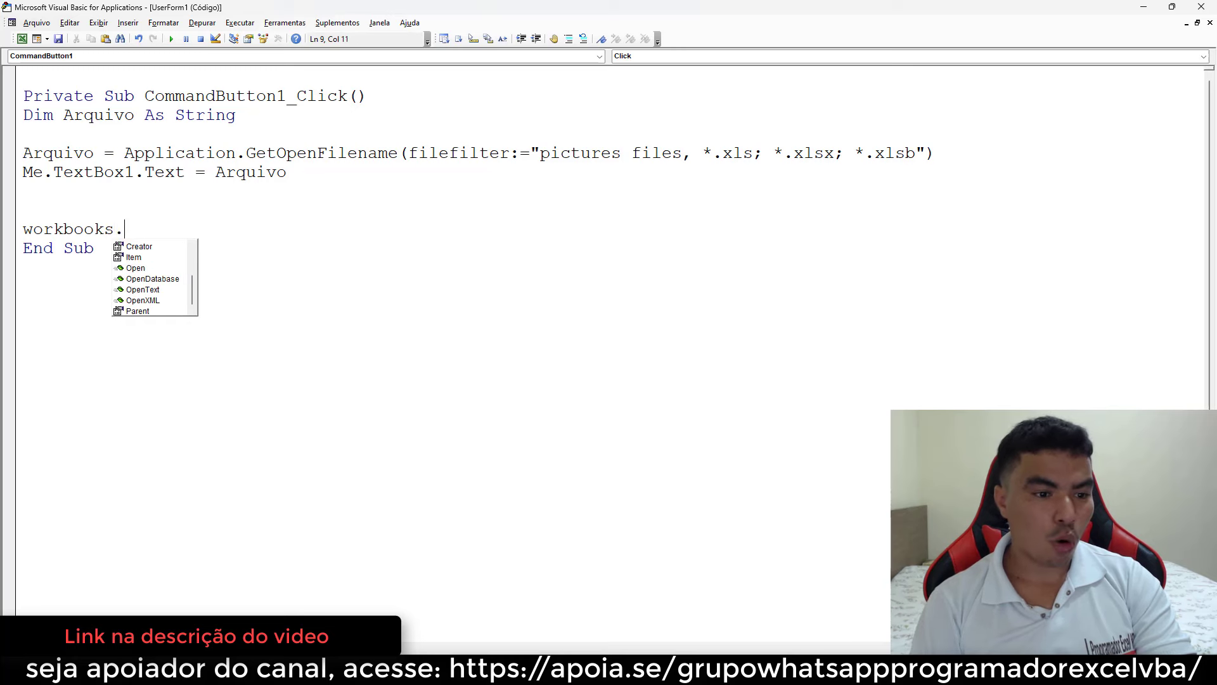
text(Open)
key(Escape)
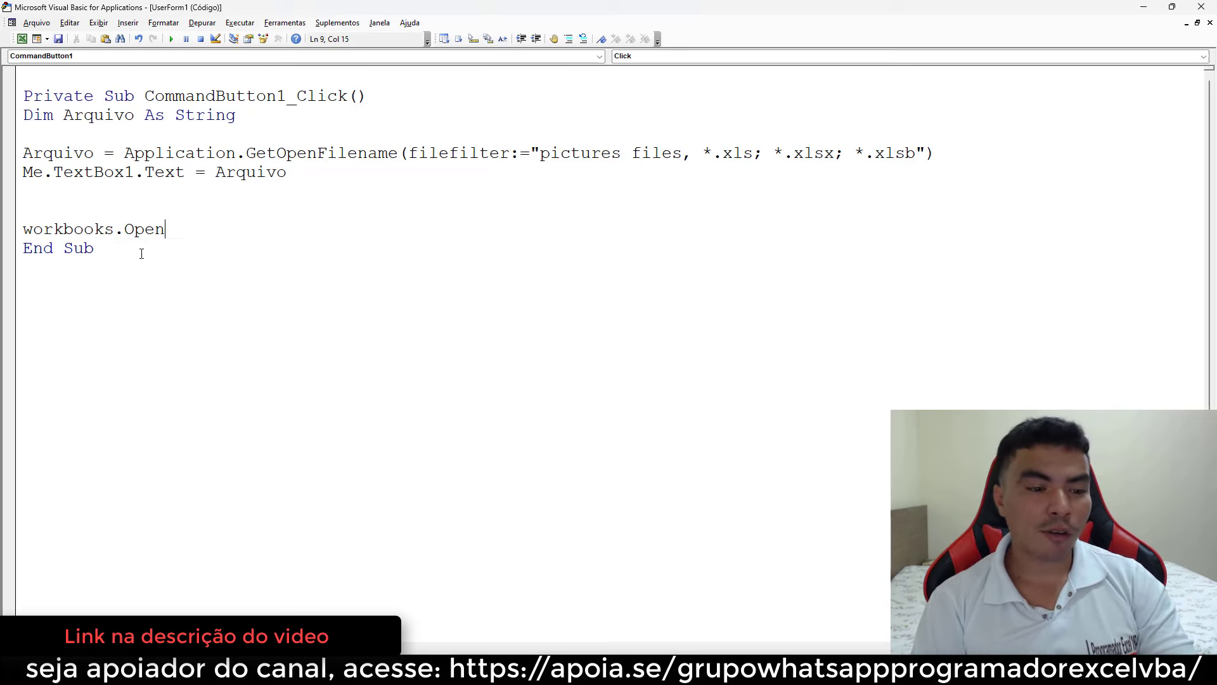
text((ar)
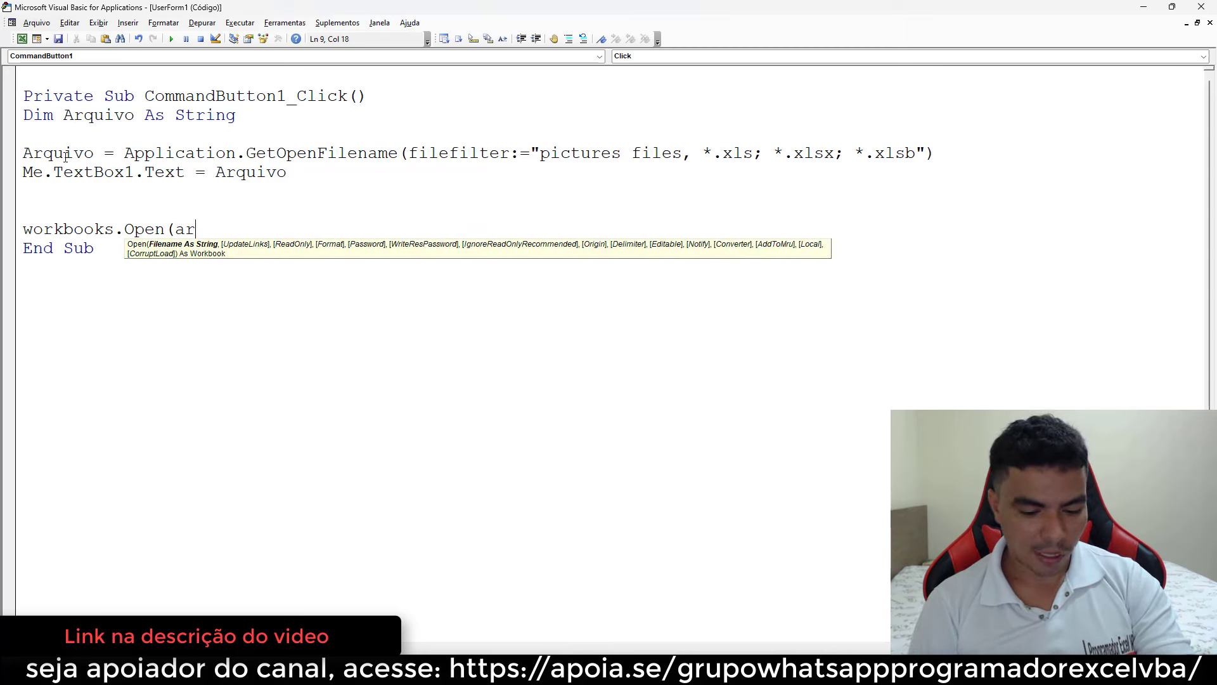
text(quivo))
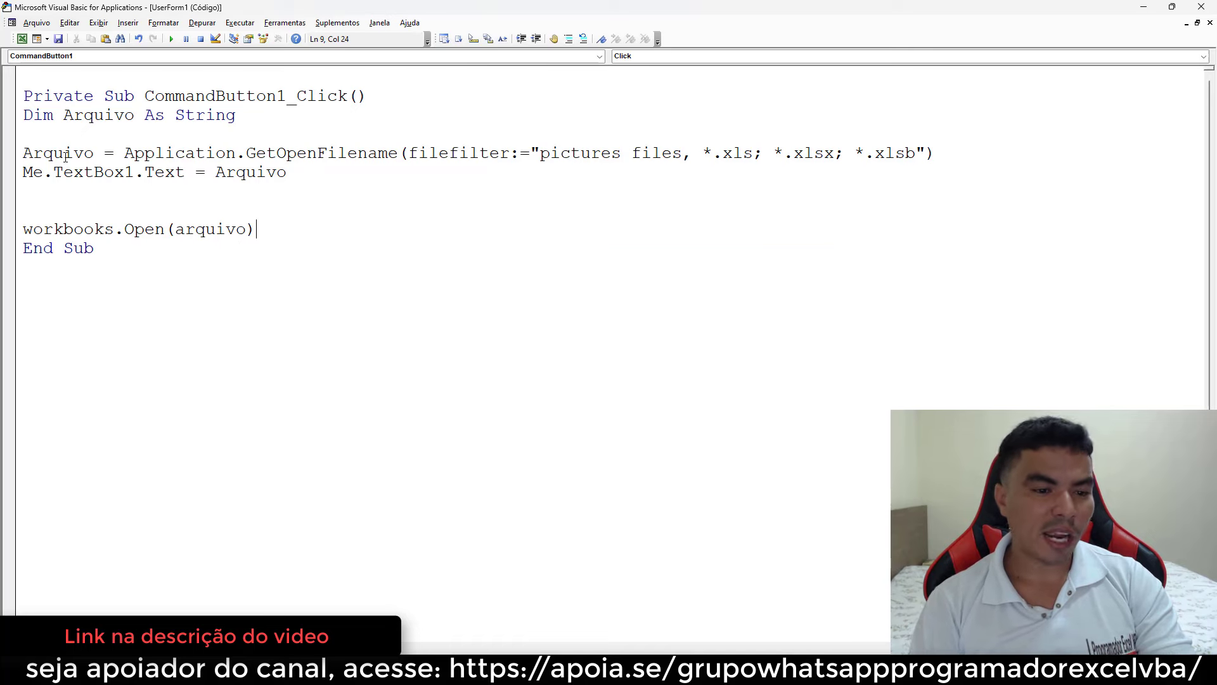
click(177, 208)
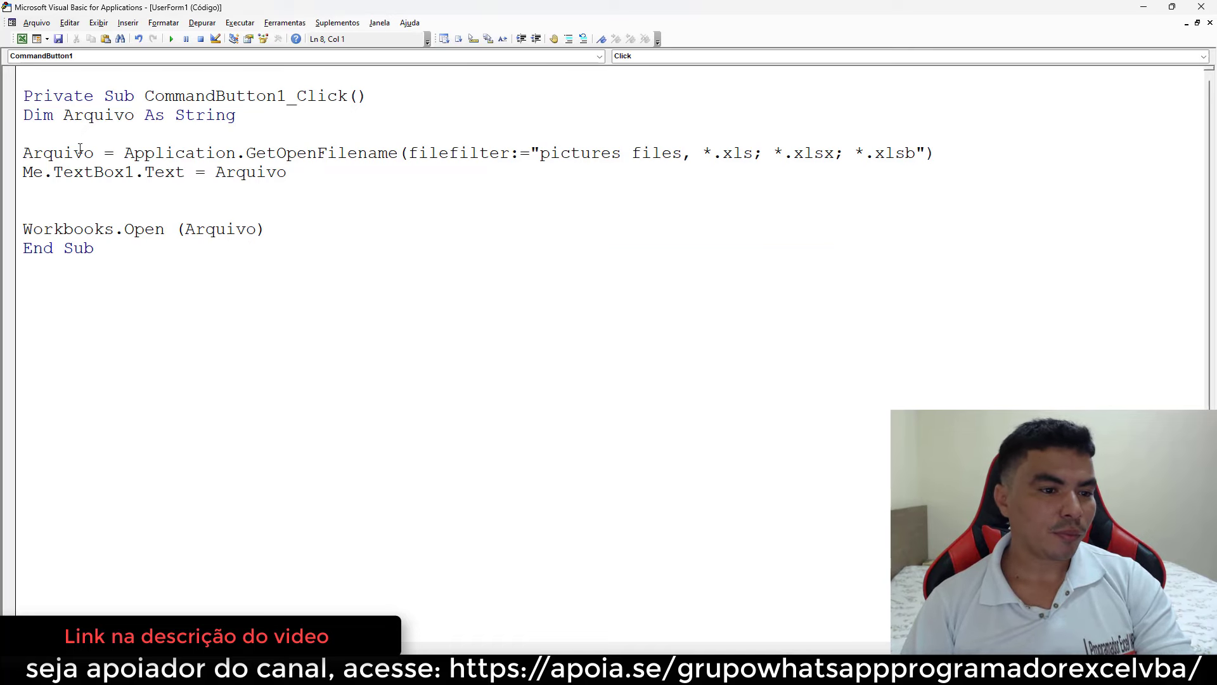
Step: Highlight the Arquivo variable in the code to point it out
drag(95, 153, 21, 154)
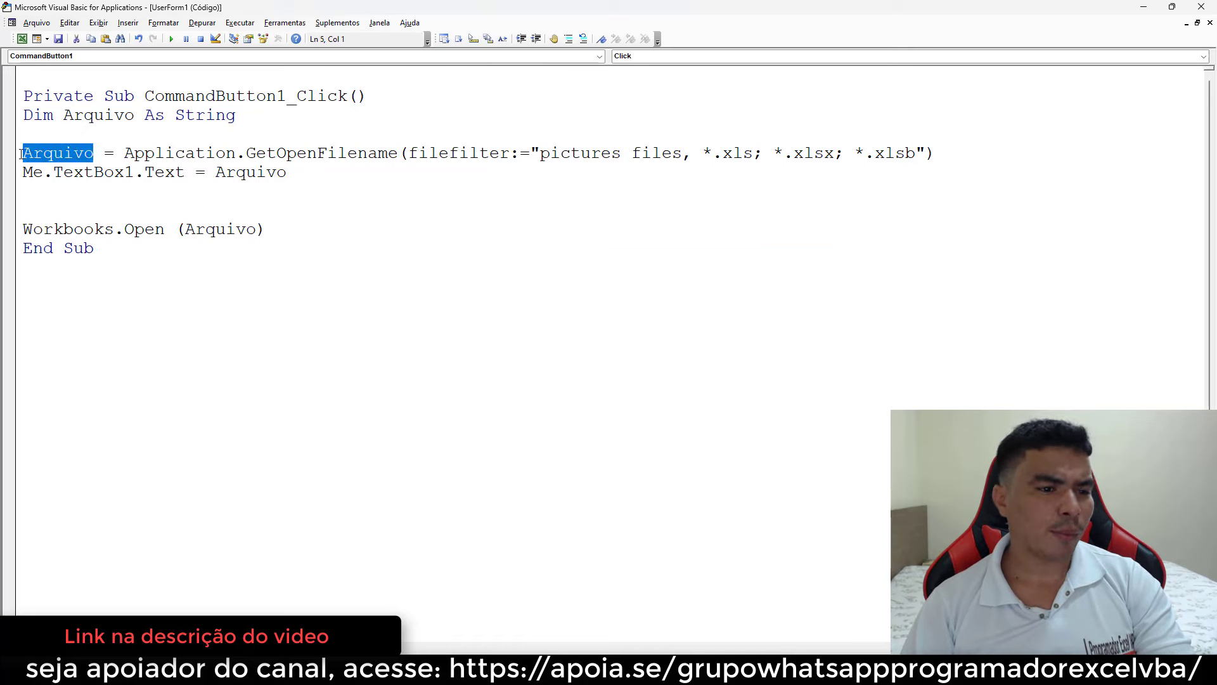
click(132, 152)
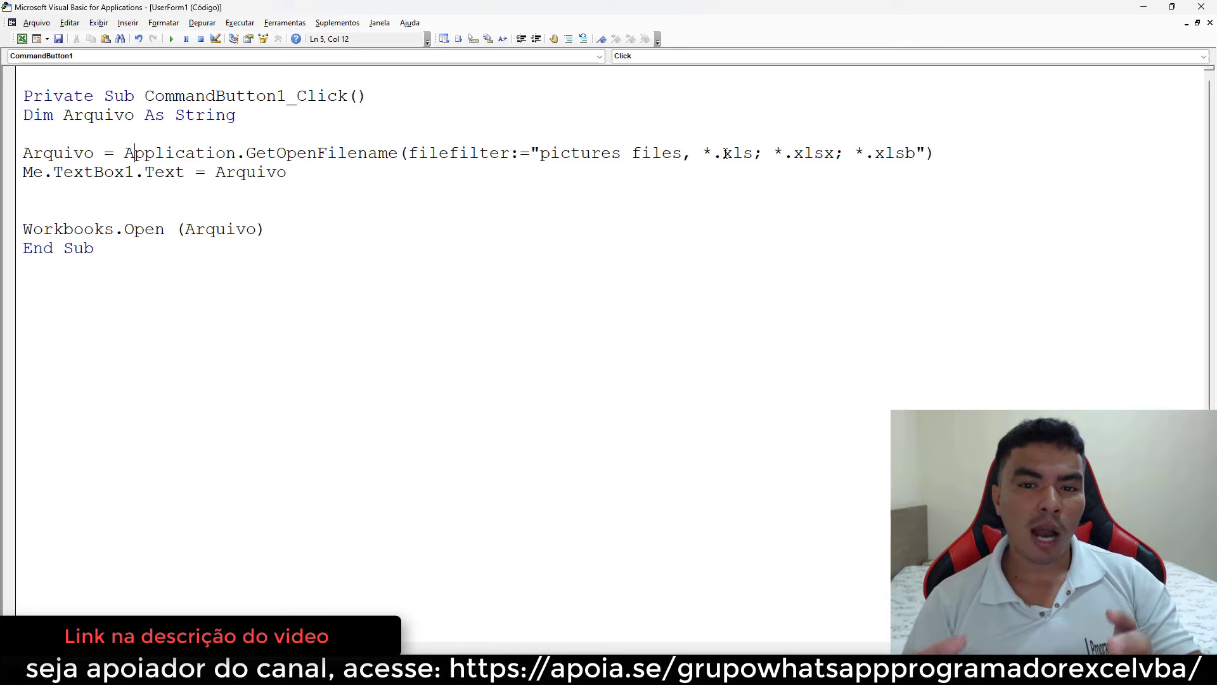
drag(95, 154, 27, 152)
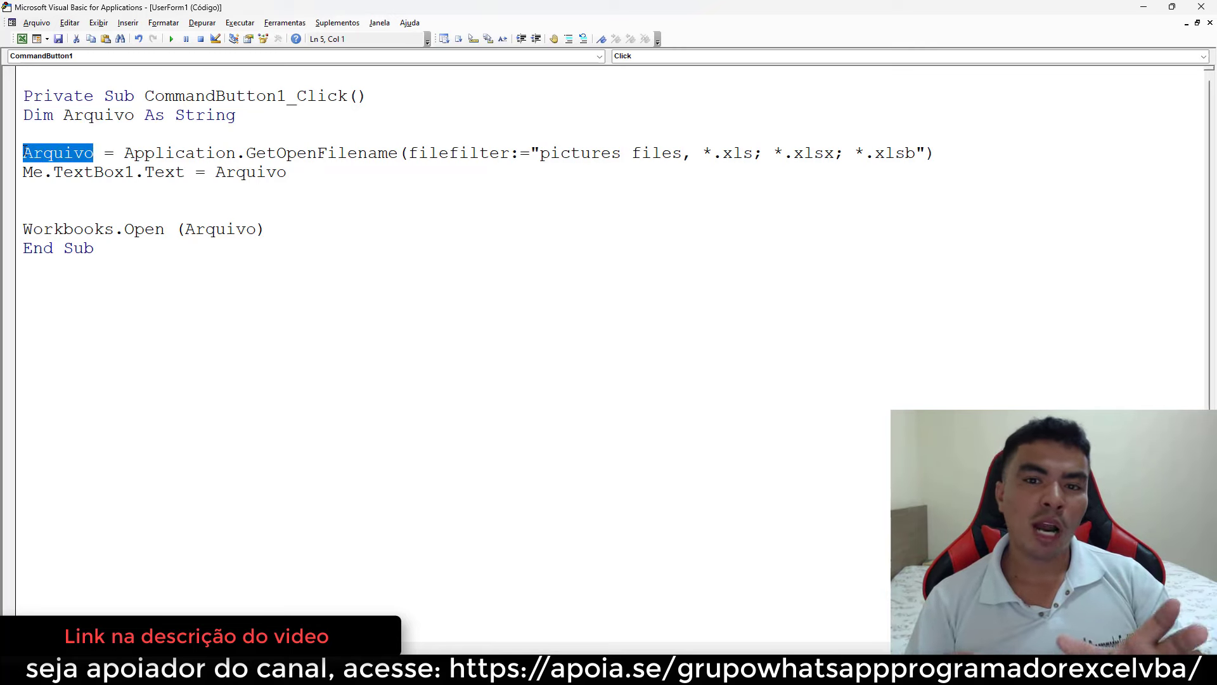
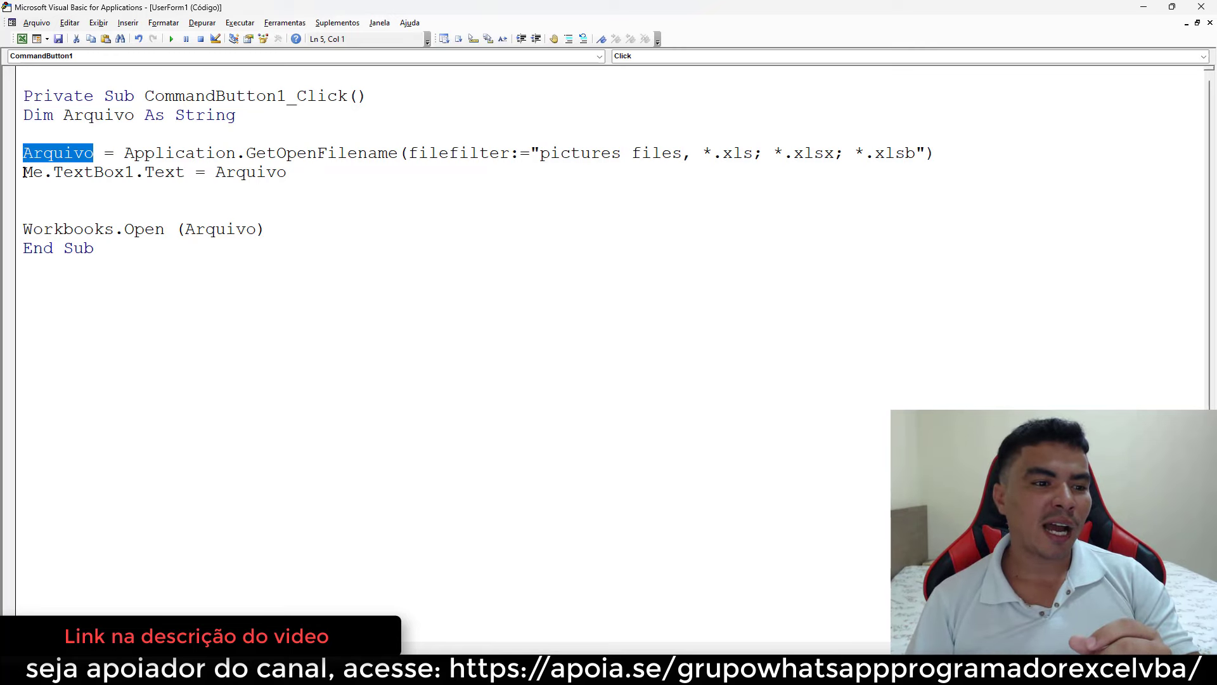
drag(23, 171, 134, 172)
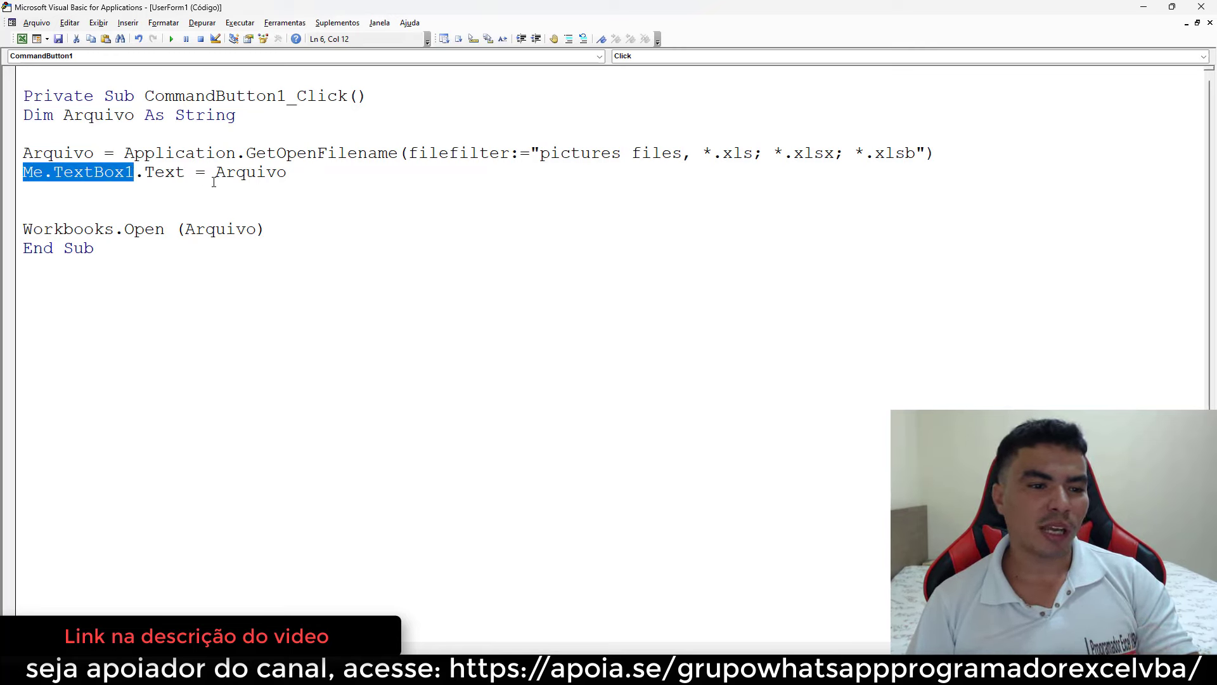
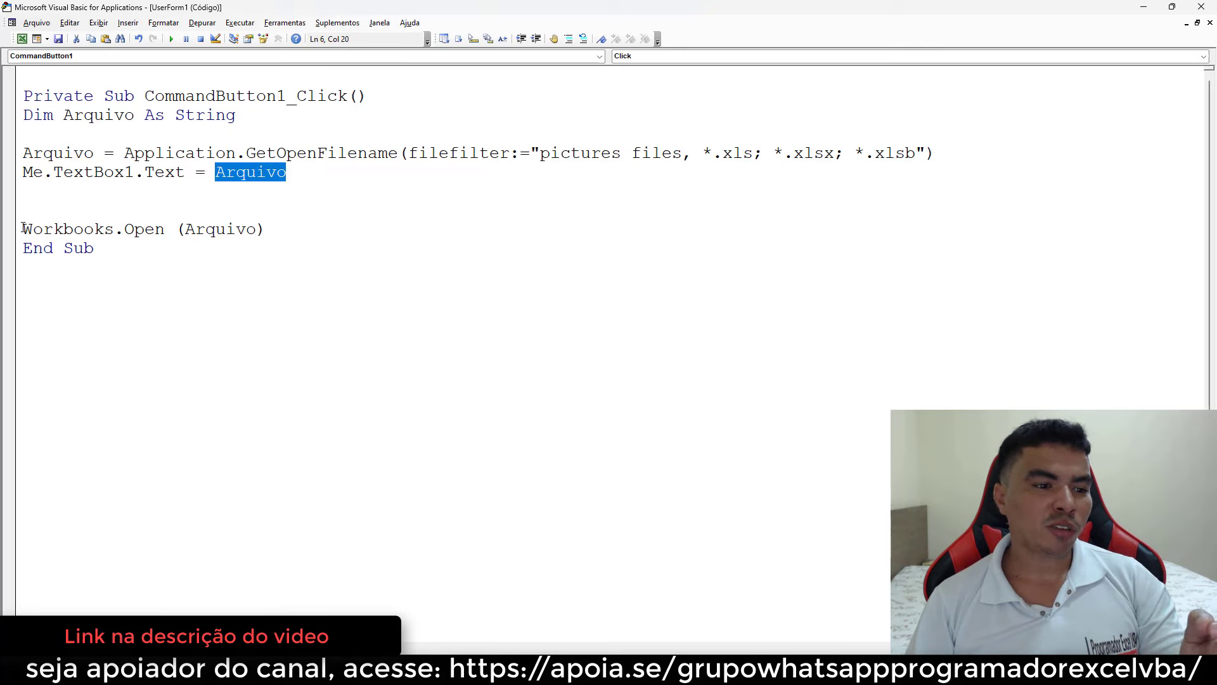
Step: Append ', False, ReadOnly:=True' to the Workbooks.Open (Arquivo) call so the workbook opens read-only
drag(23, 229, 164, 230)
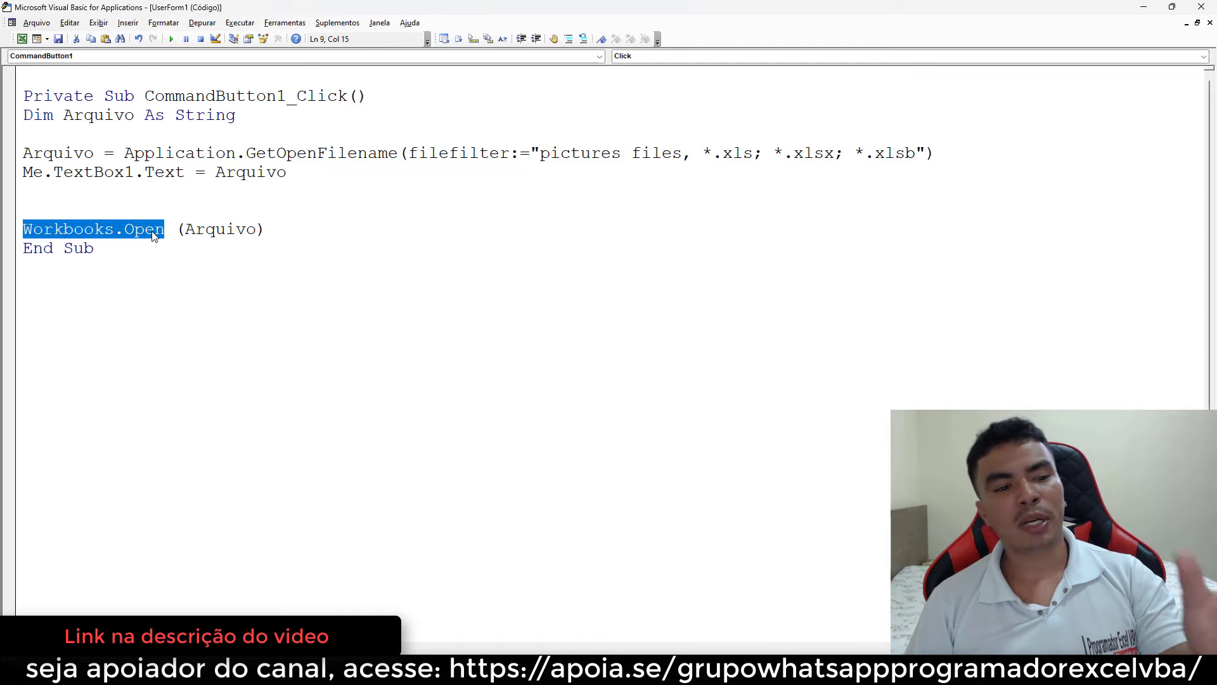
drag(184, 229, 258, 229)
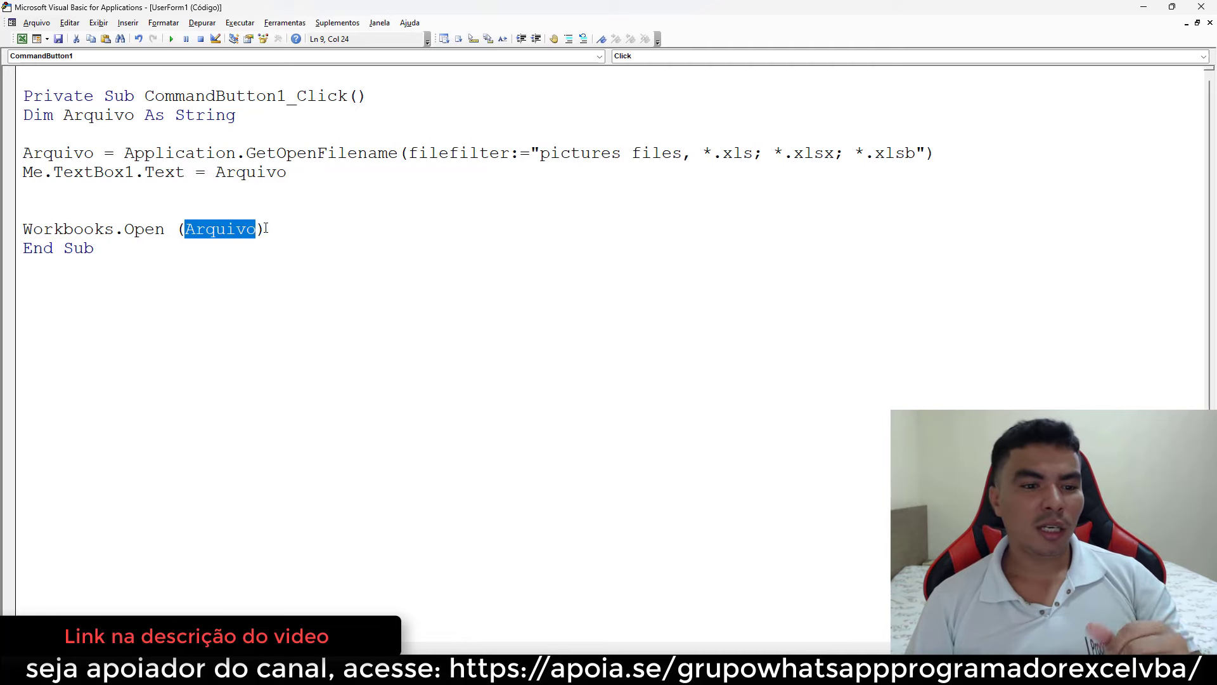
click(267, 229)
text(,false)
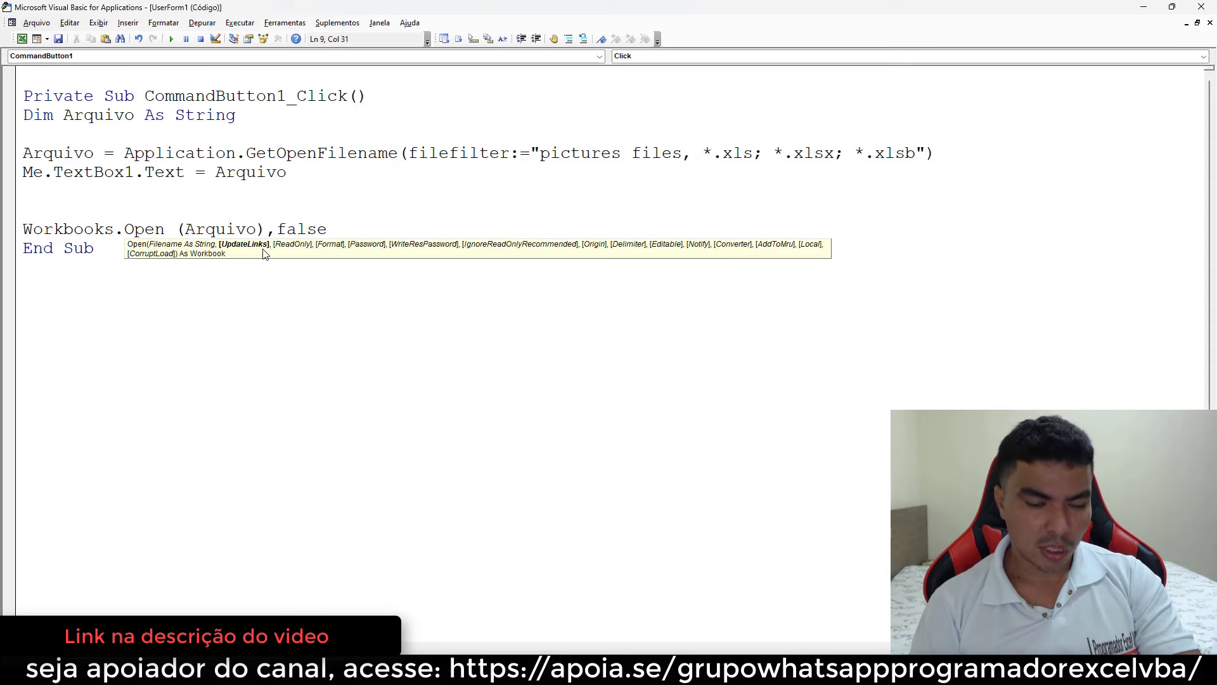
text(,readonly:=true)
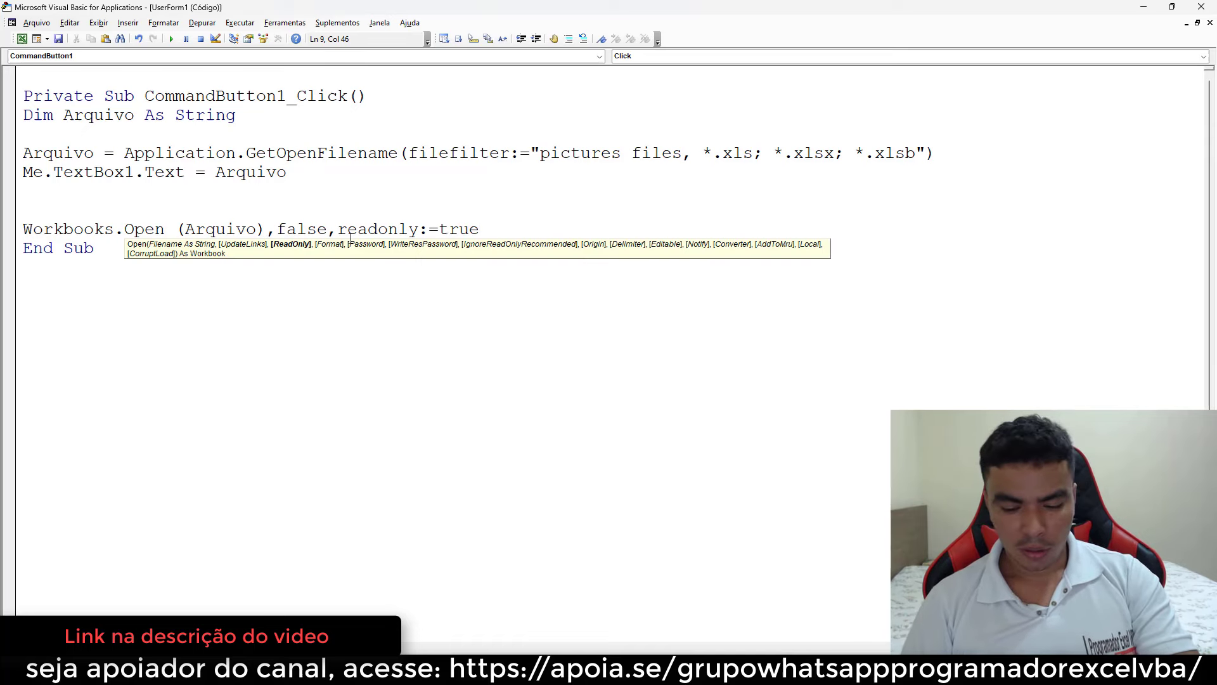
key(Return)
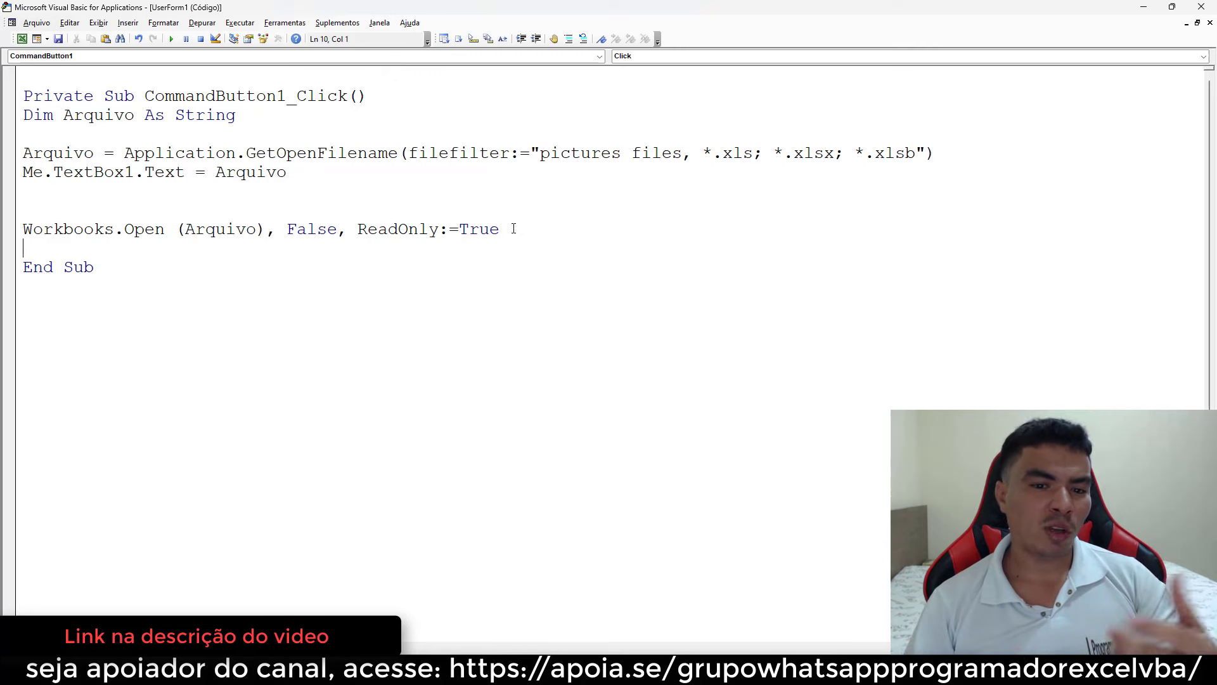
Step: Add an Unload Me line before End Sub so the form closes after opening
key(Return)
text(unlo)
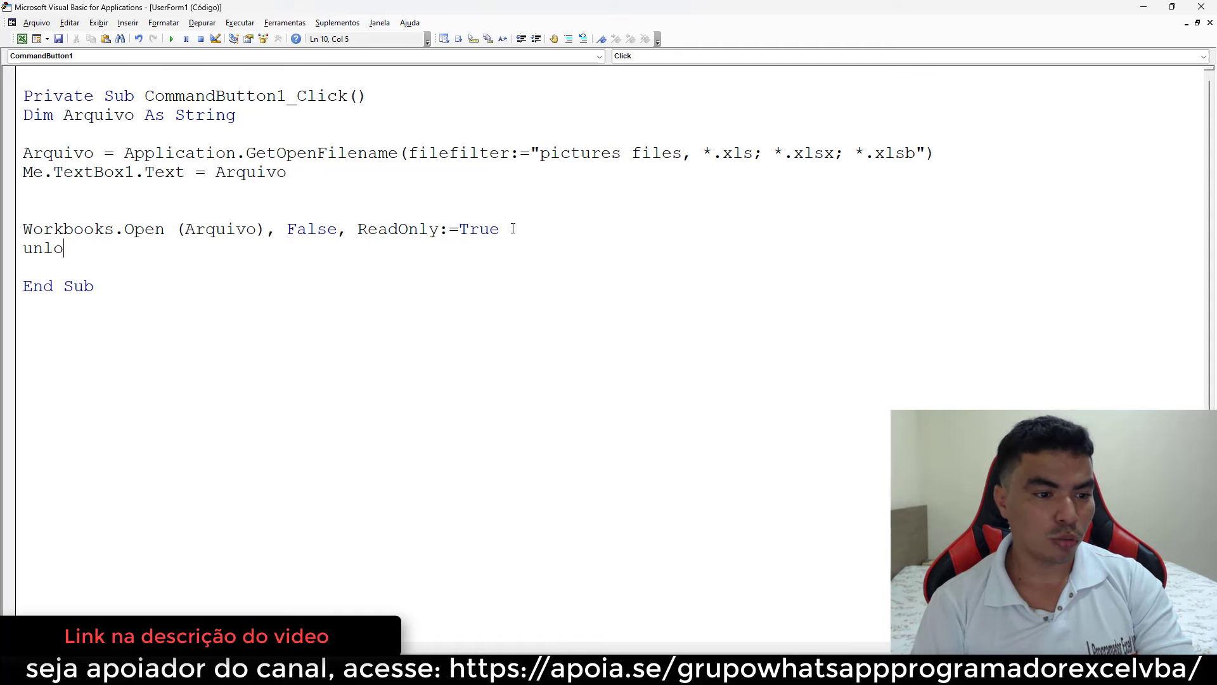
text(ad me)
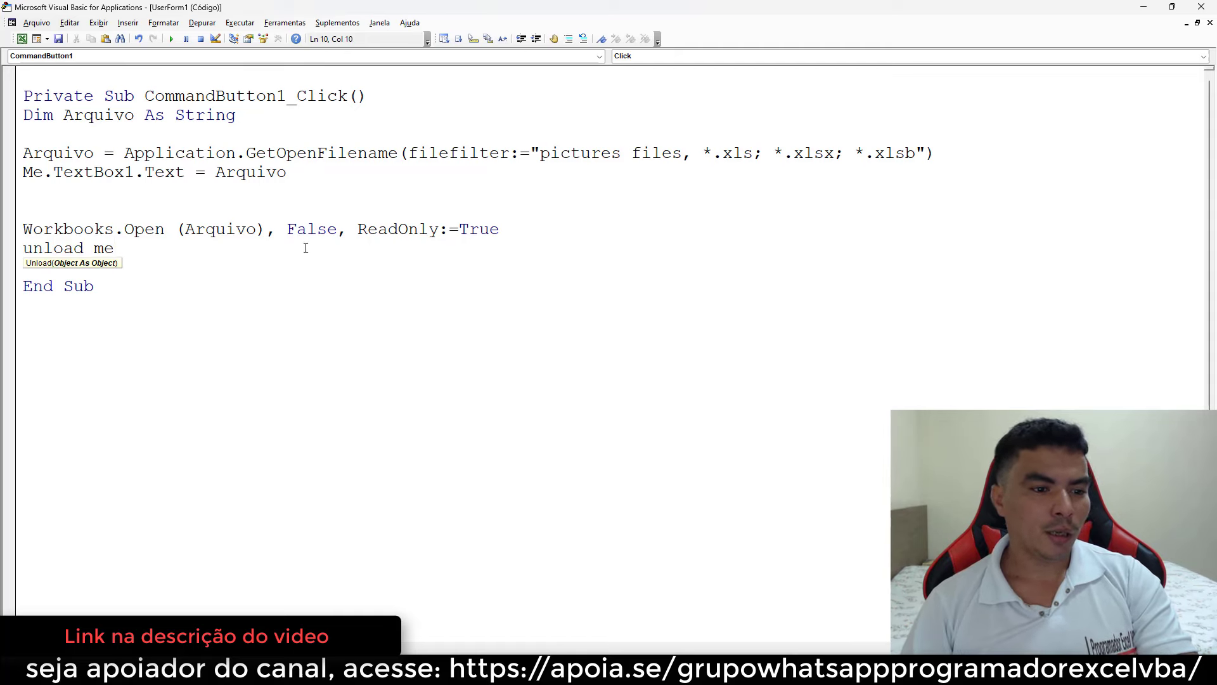
drag(114, 248, 25, 248)
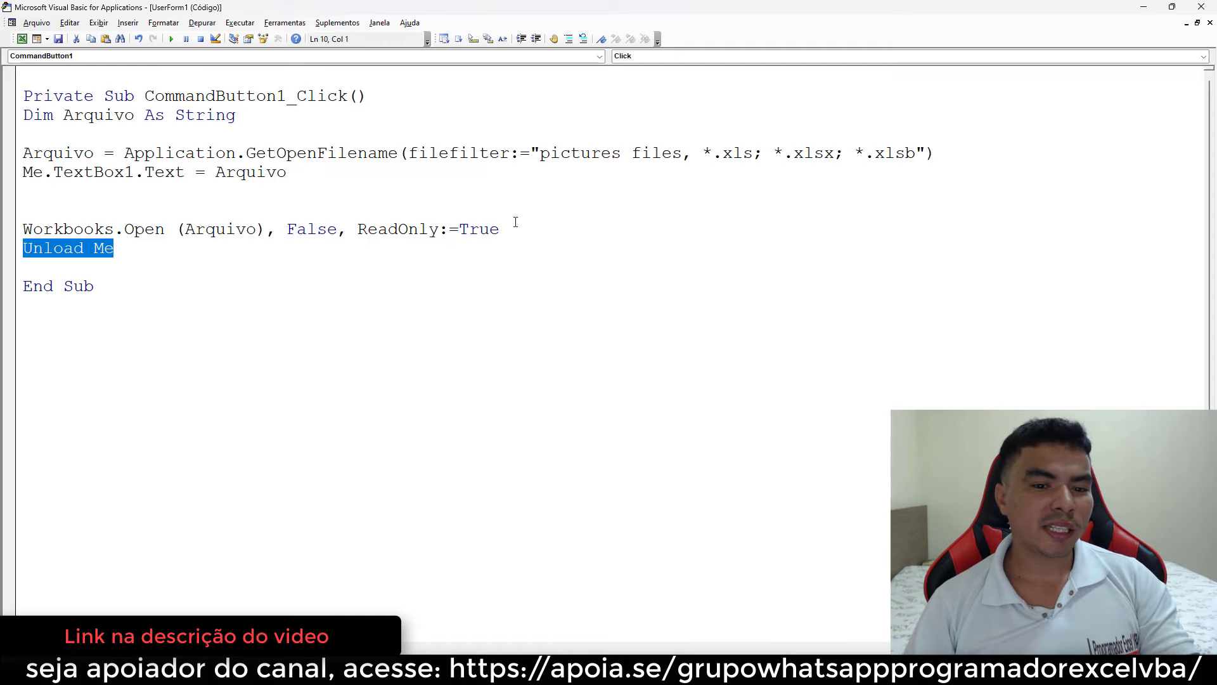
drag(515, 222, 19, 234)
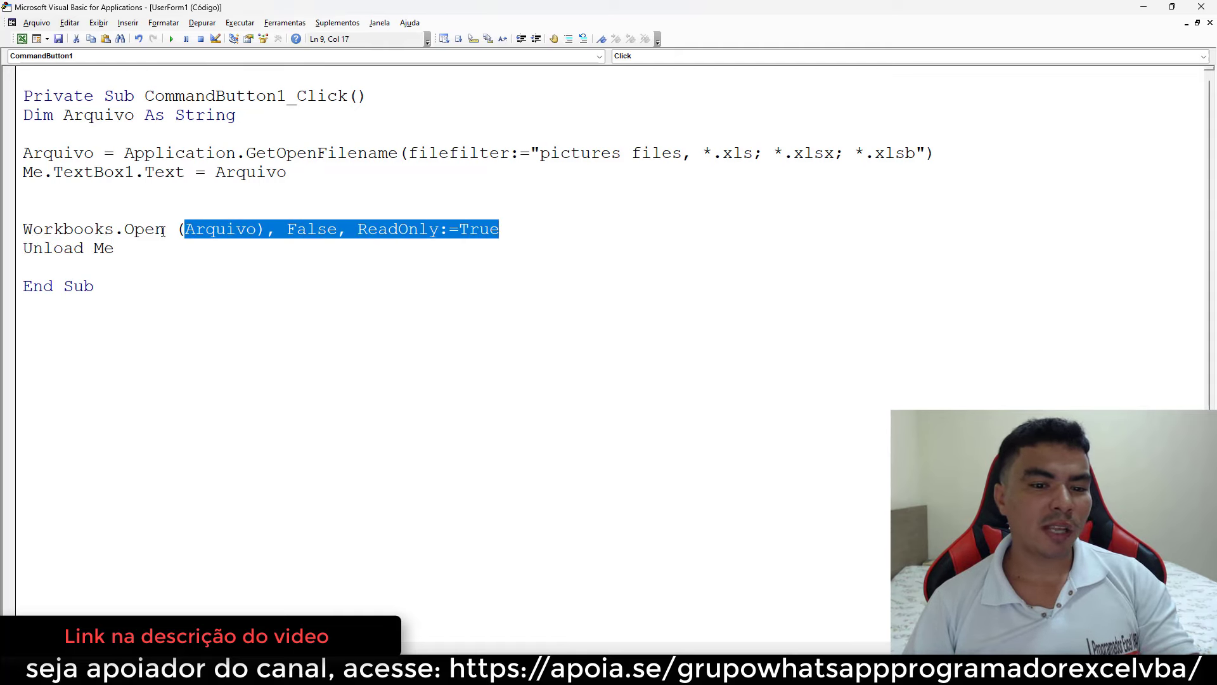
click(122, 264)
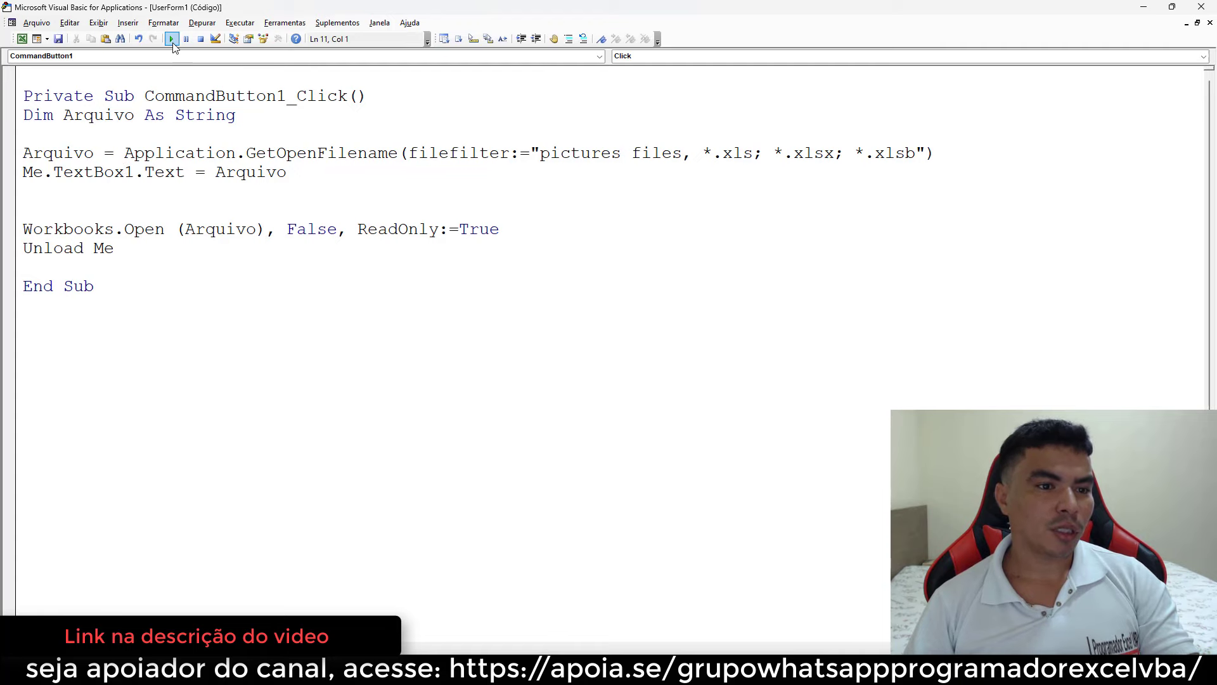
Step: Run UserForm1, try Buscar Arquivo and cancel the picker, then return to the Excel worksheet
click(172, 40)
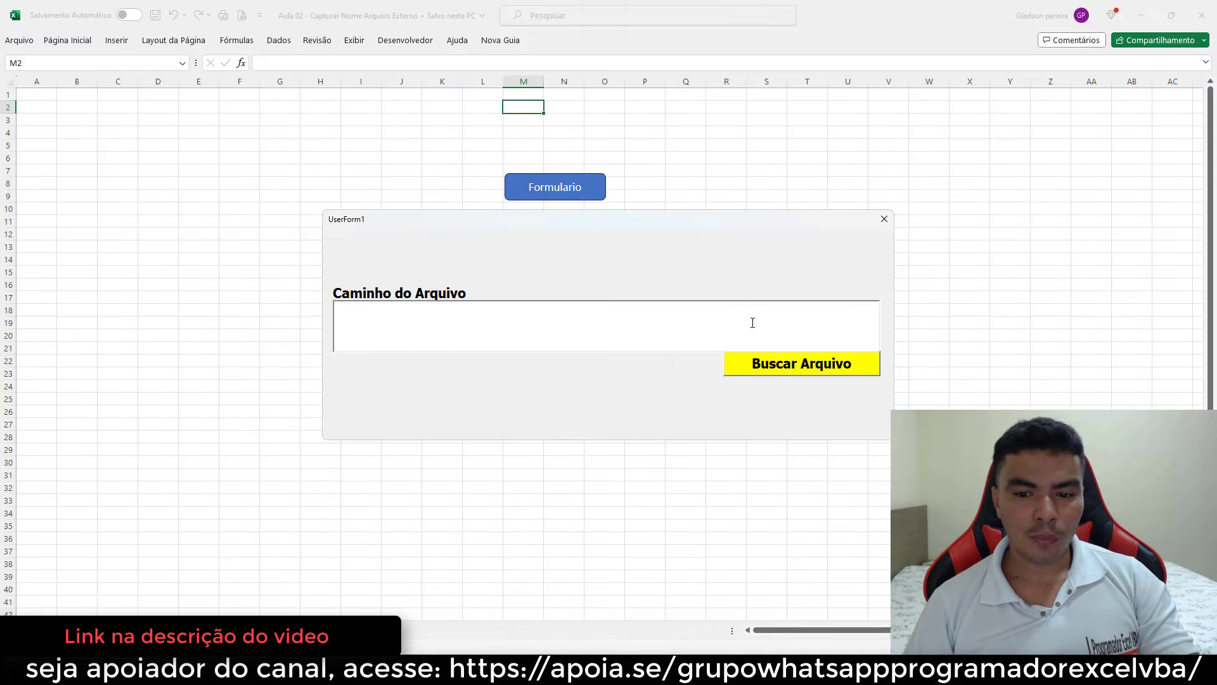
click(772, 371)
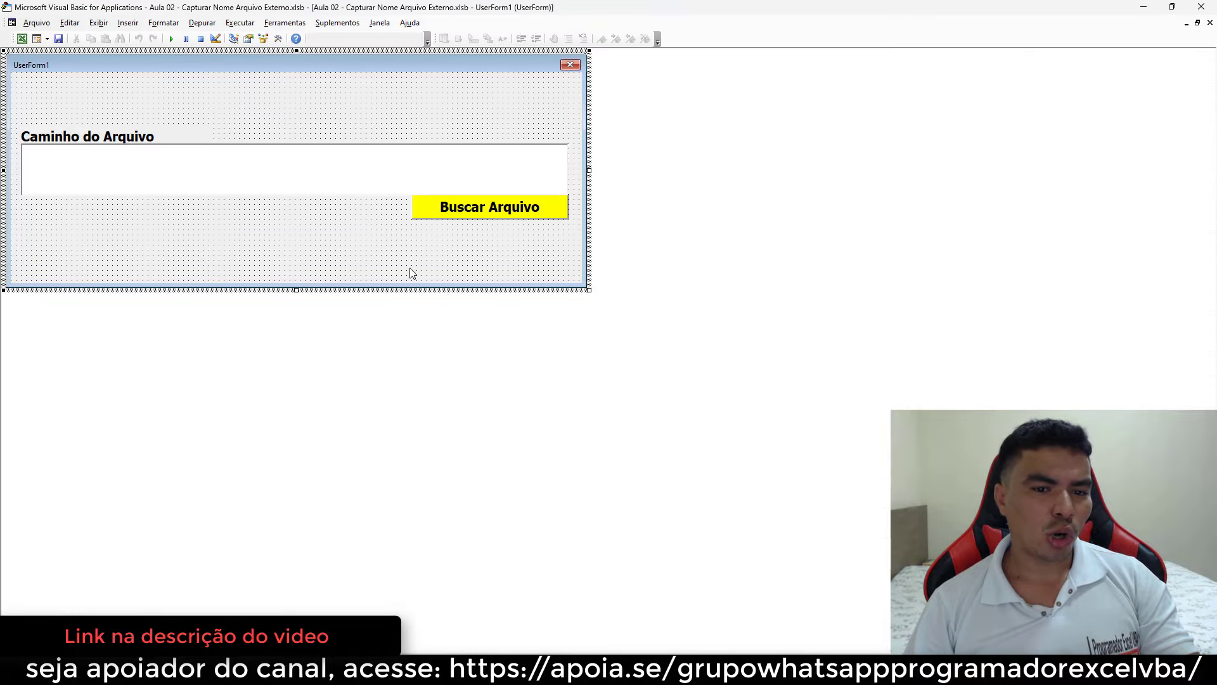
click(23, 40)
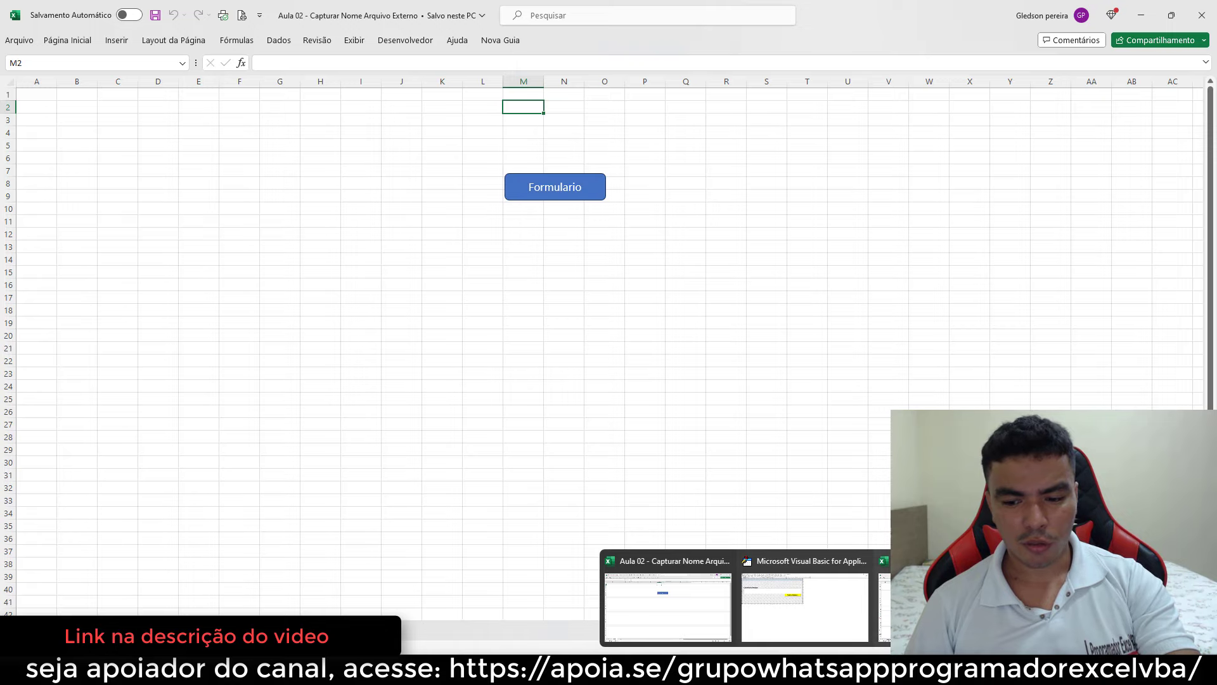
Step: From the Aula 02 workbook, launch UserForm1 via the Formulario shape and start Buscar Arquivo
click(951, 596)
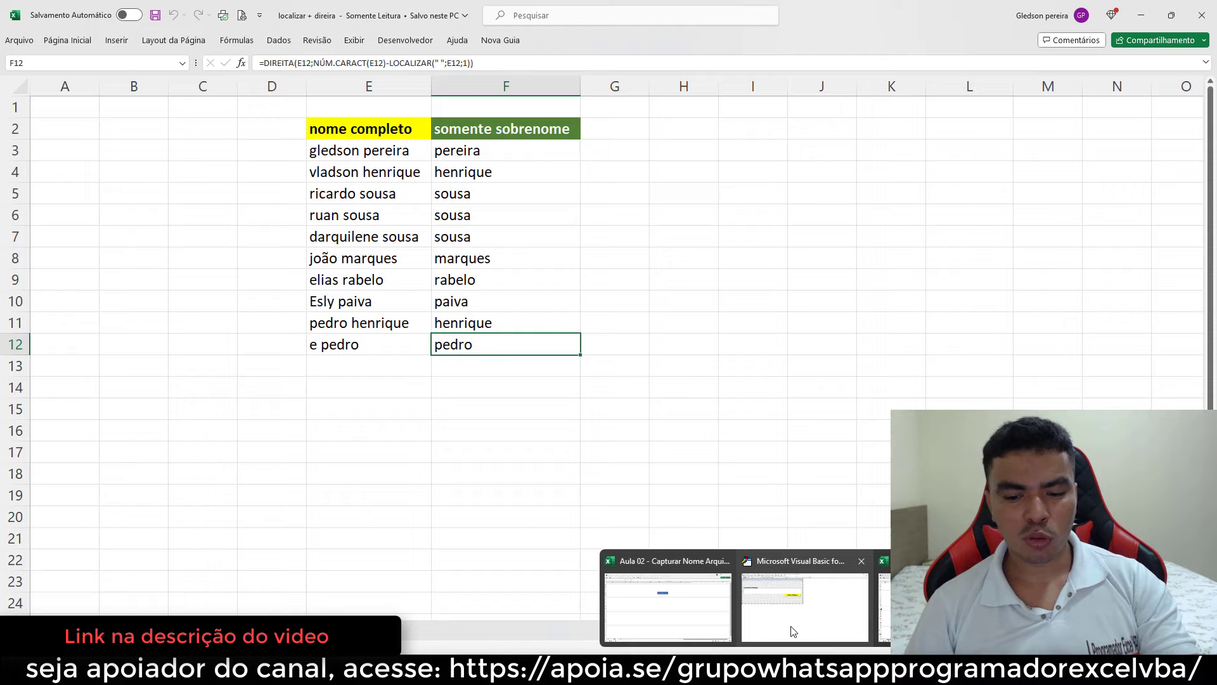
click(679, 609)
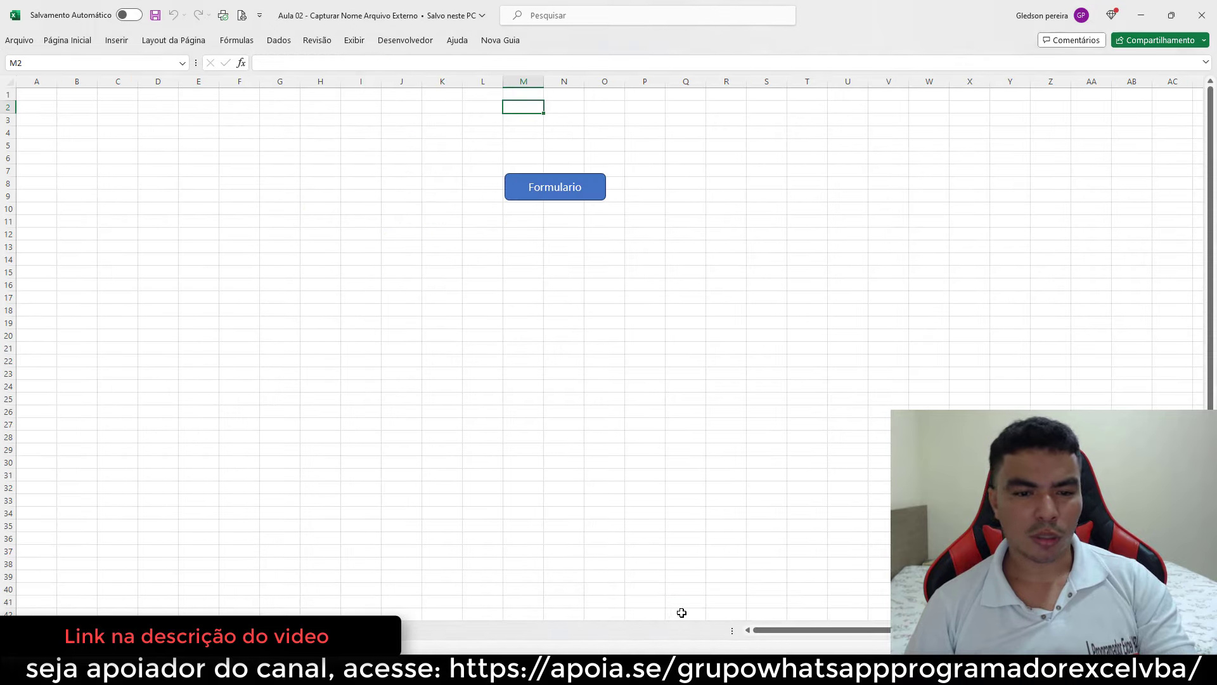
click(553, 188)
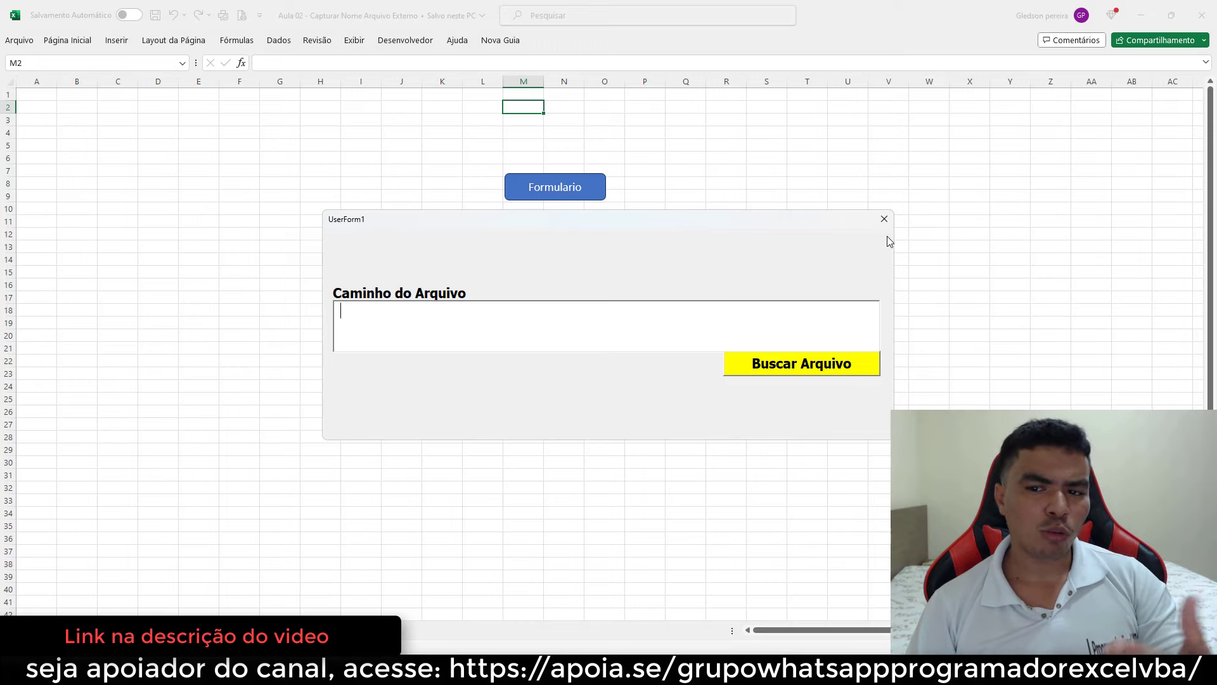
click(791, 368)
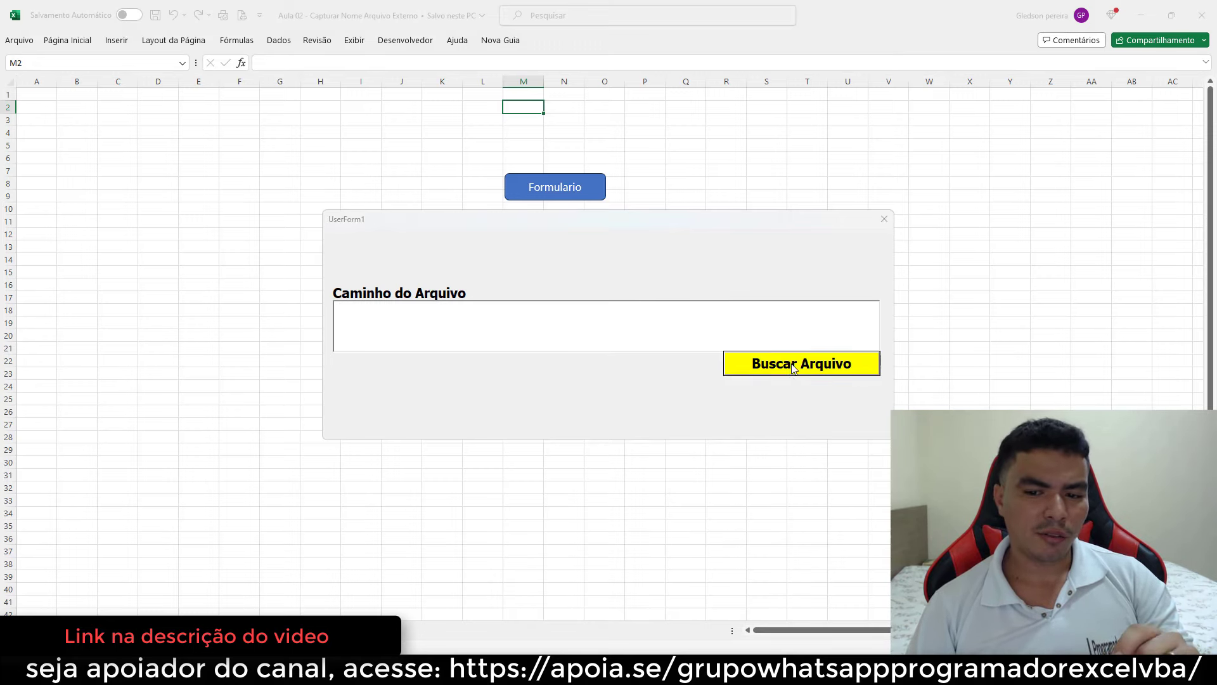
Step: Open localizar + direira read-only and highlight its name, Somente Leitura status and name list
double_click(204, 163)
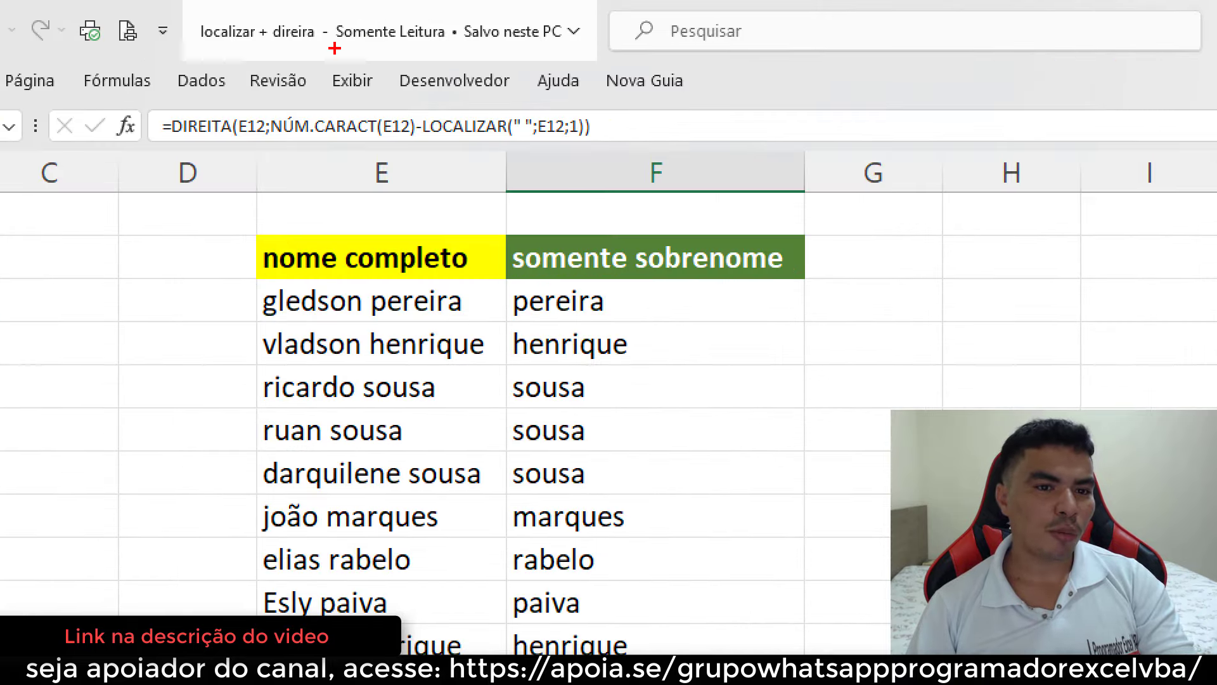
drag(335, 49, 448, 48)
drag(207, 43, 331, 46)
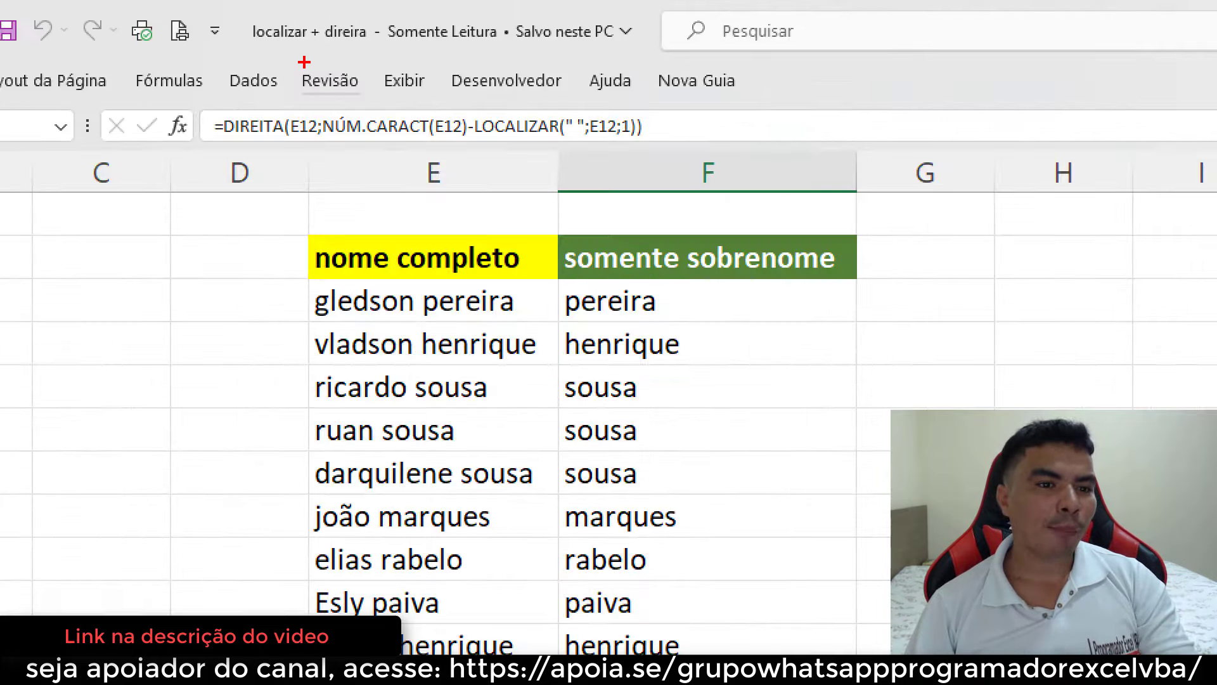
drag(236, 12, 378, 47)
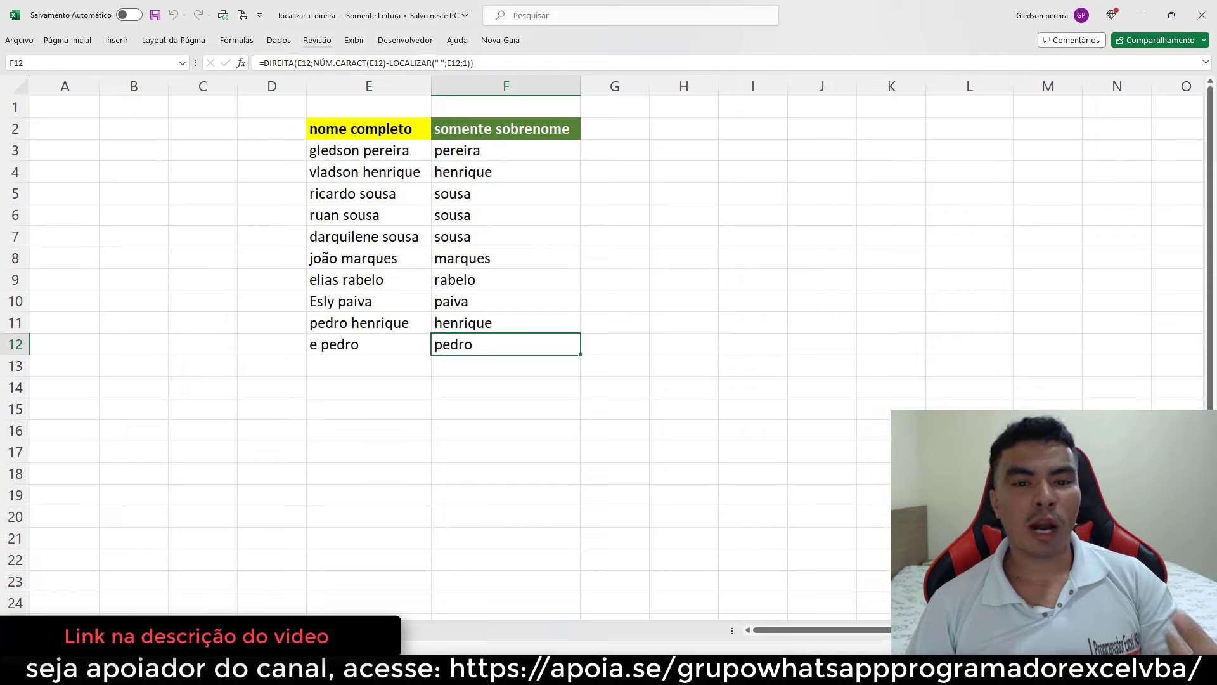
drag(368, 150, 496, 337)
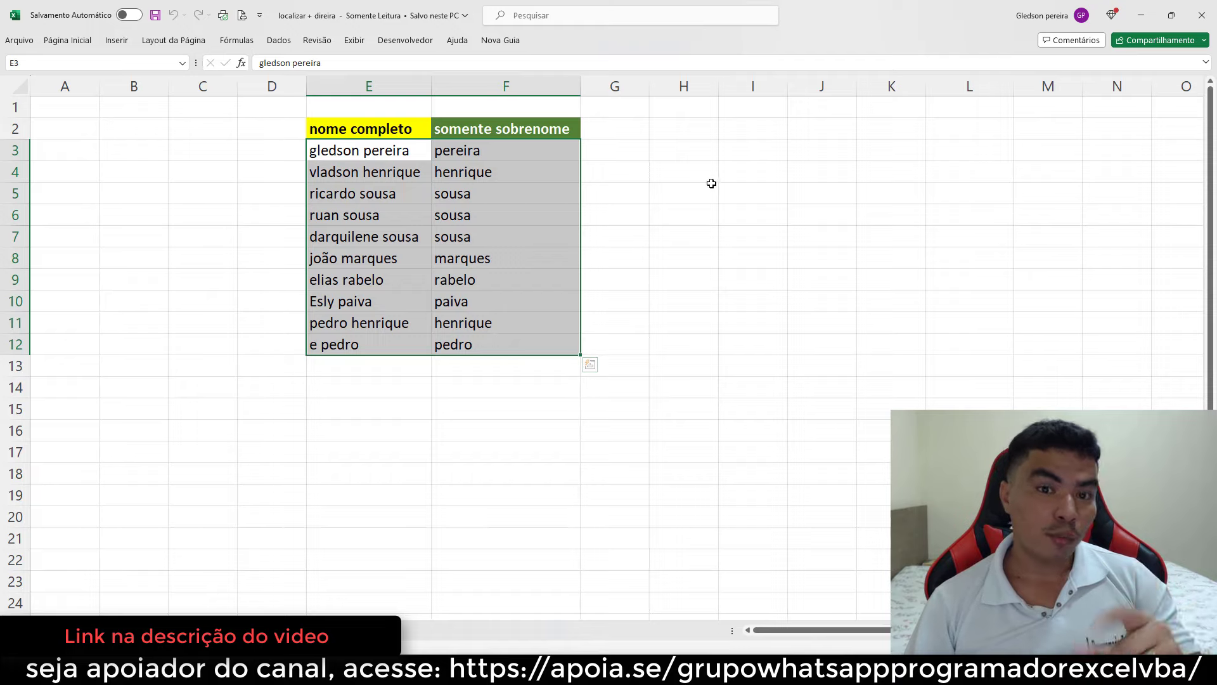
Step: Close the read-only workbook and add ', Nome As String' to the button code's Dim line
click(1200, 16)
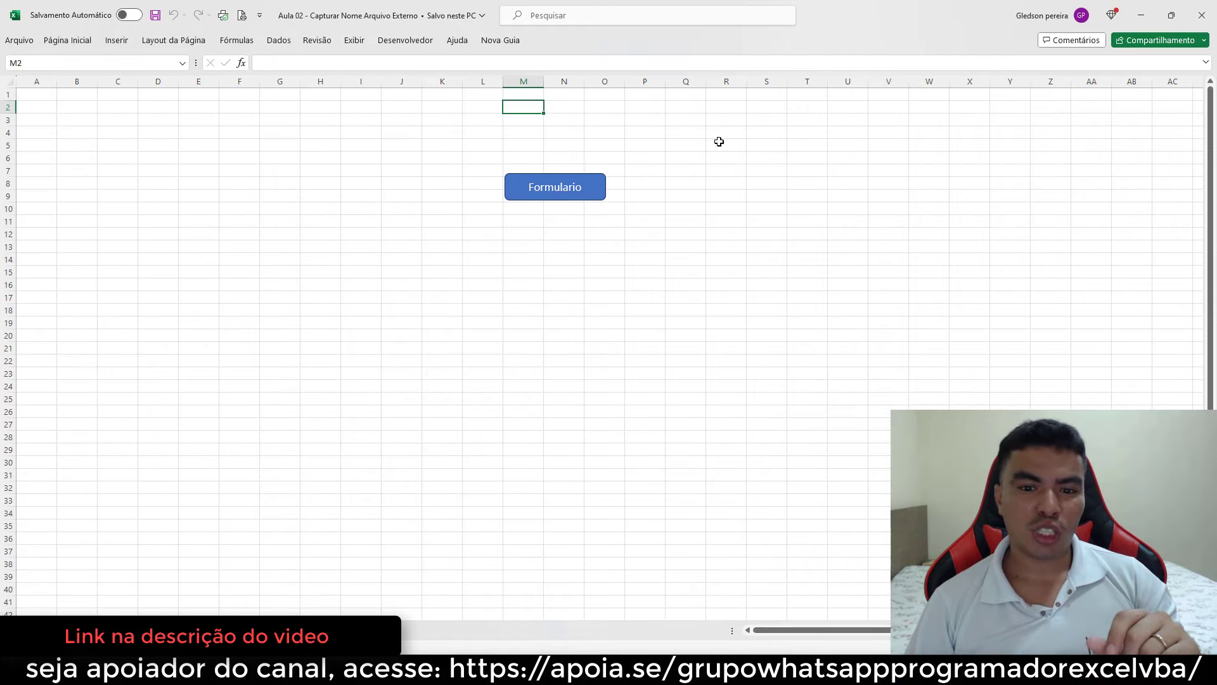
click(386, 45)
click(31, 79)
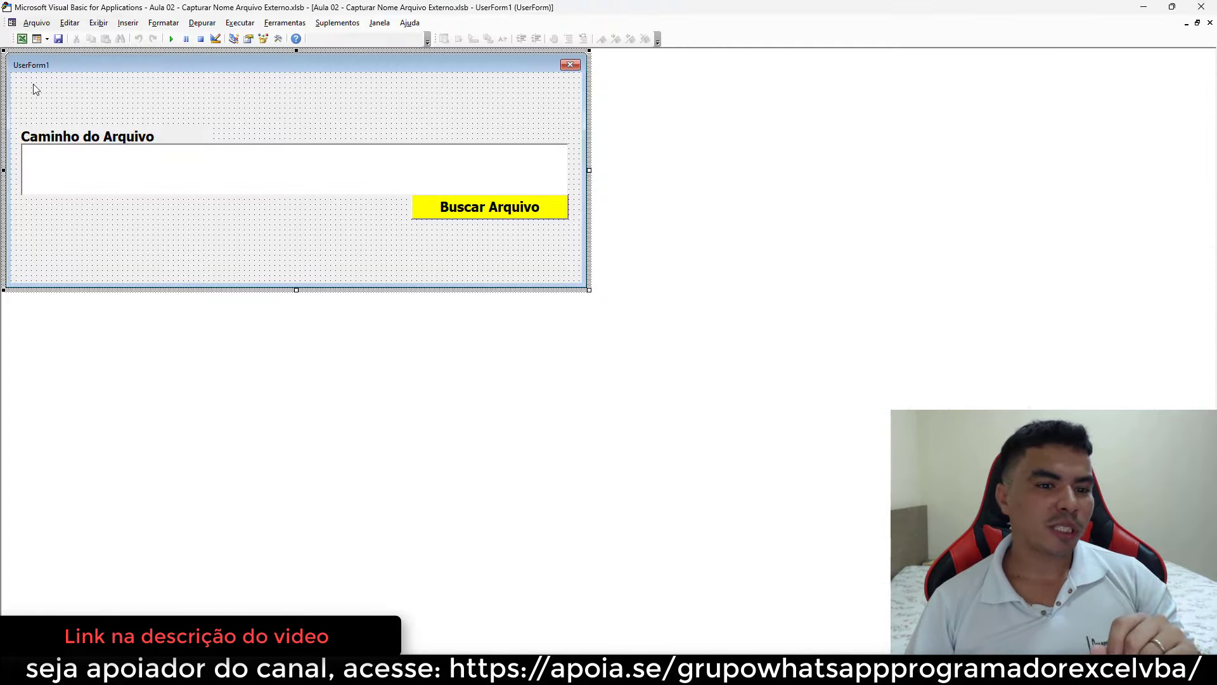
double_click(454, 204)
click(248, 115)
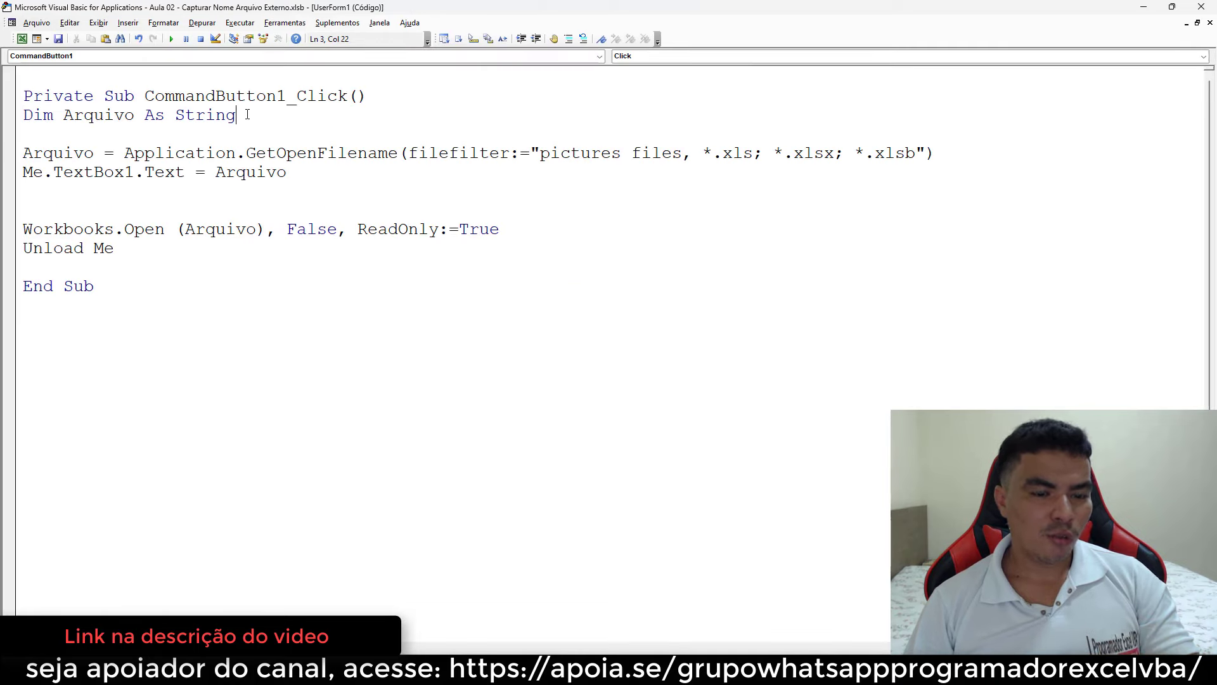
text(, )
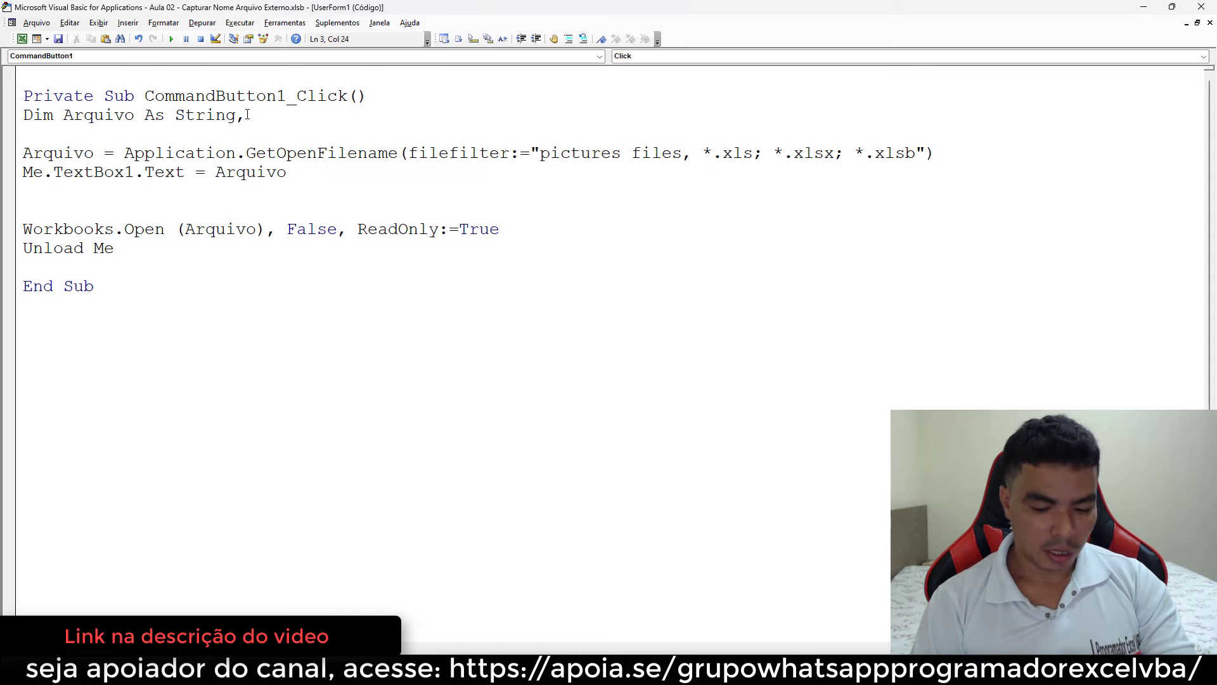
text(Nome)
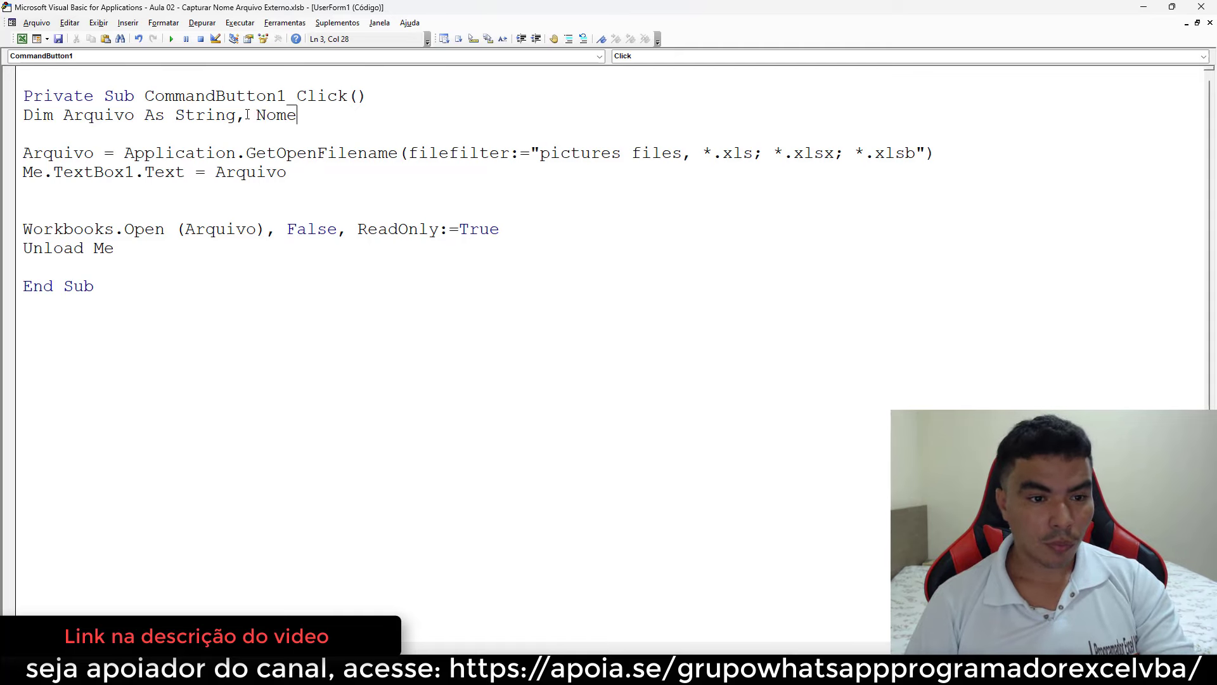
text( as )
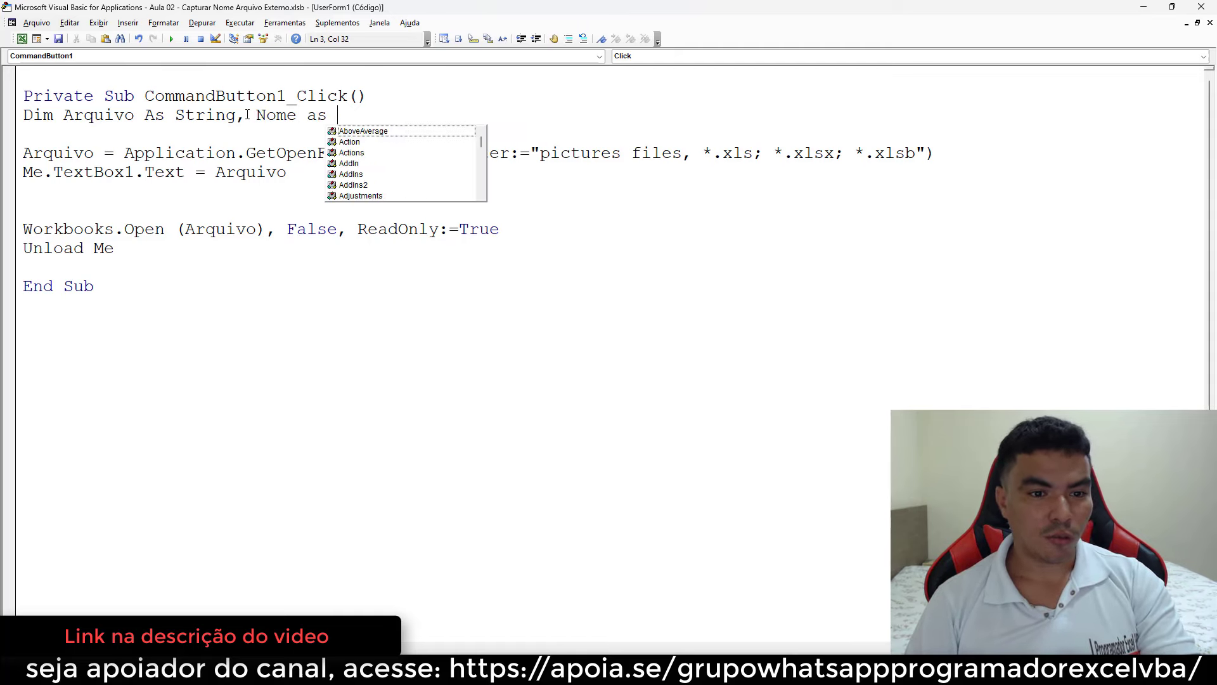
text(str)
key(Tab)
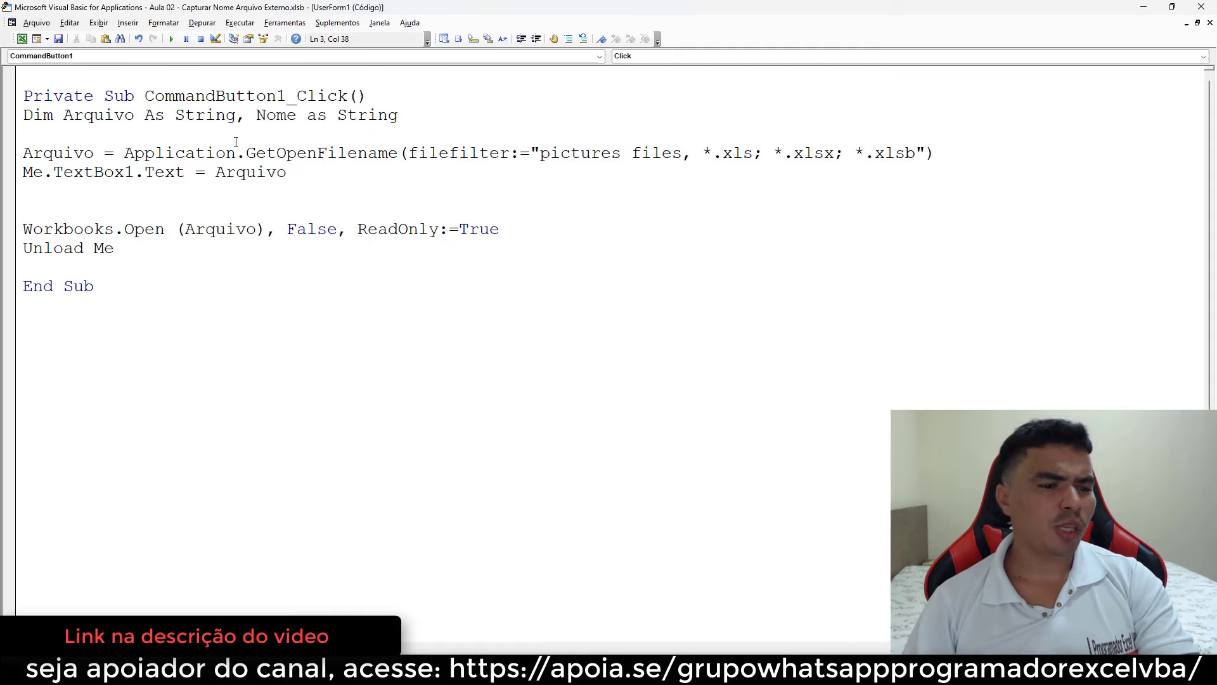
Step: Begin a 'nome = Workbooks.Open(' line below the read-only Workbooks.Open call
click(516, 229)
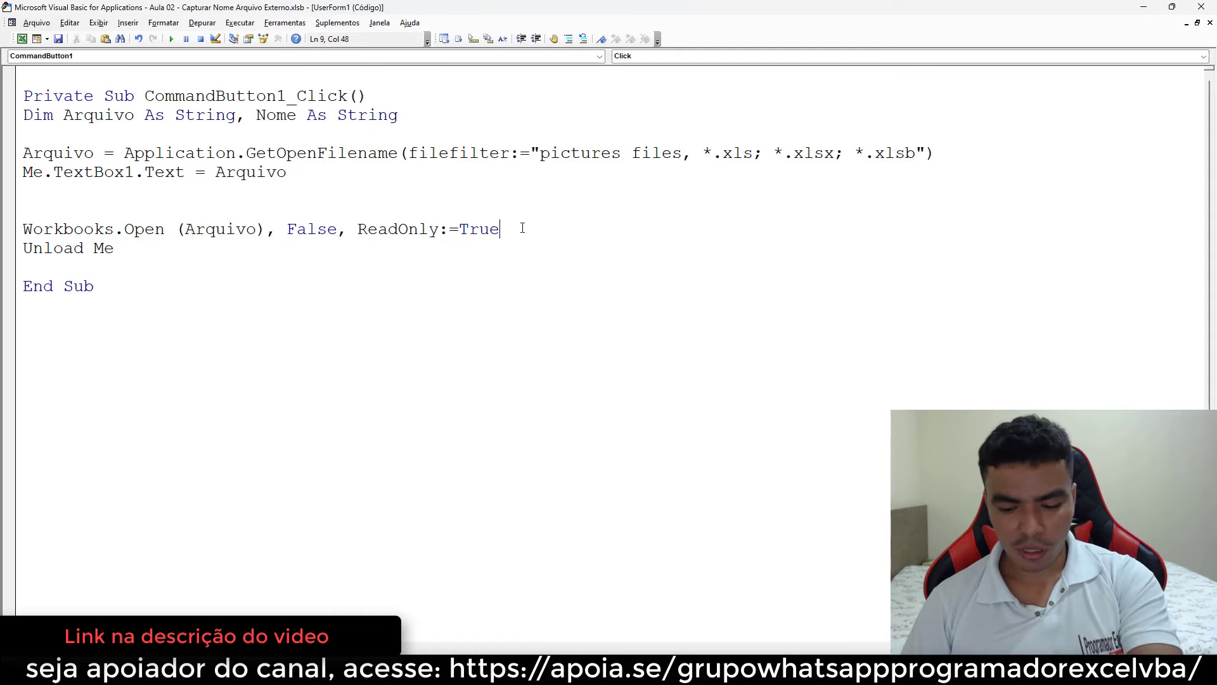
key(Return)
key(Return)
click(57, 249)
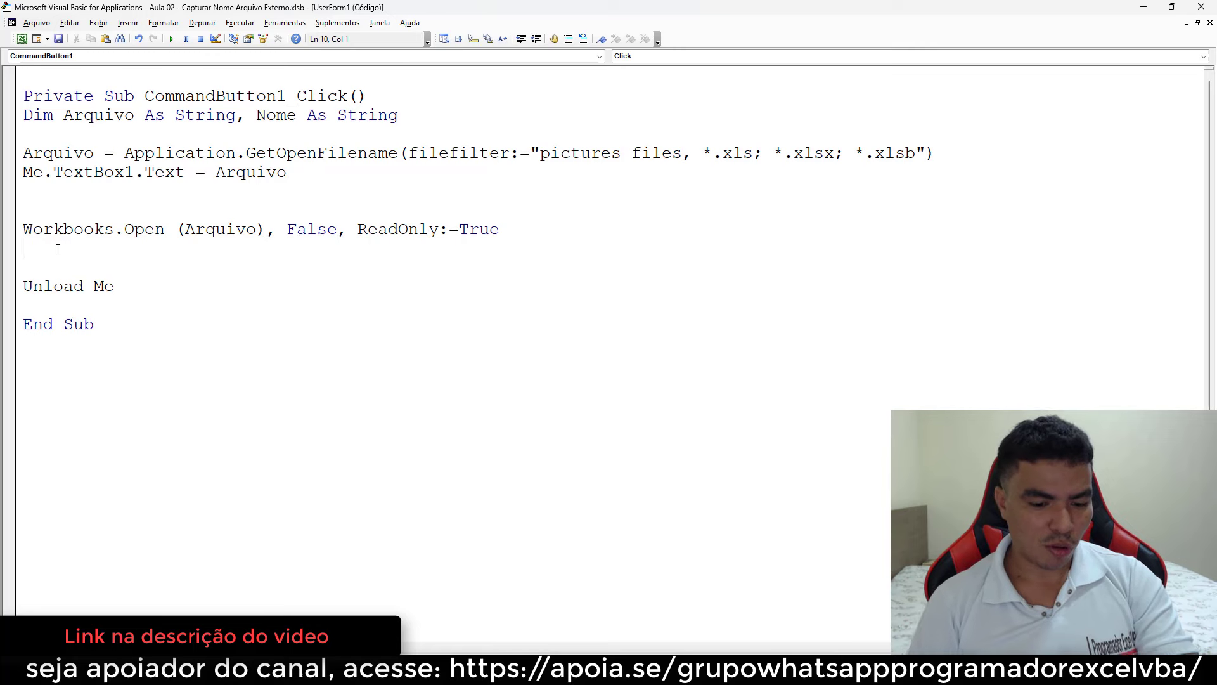
text(nome )
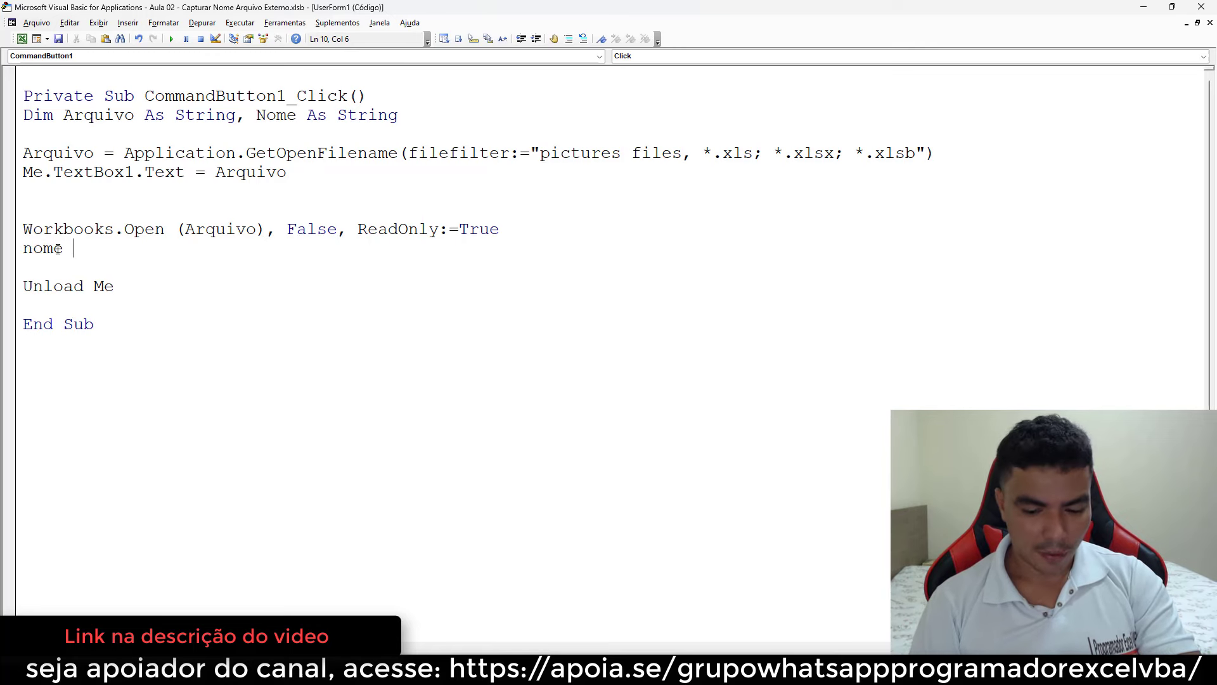
text(= wo)
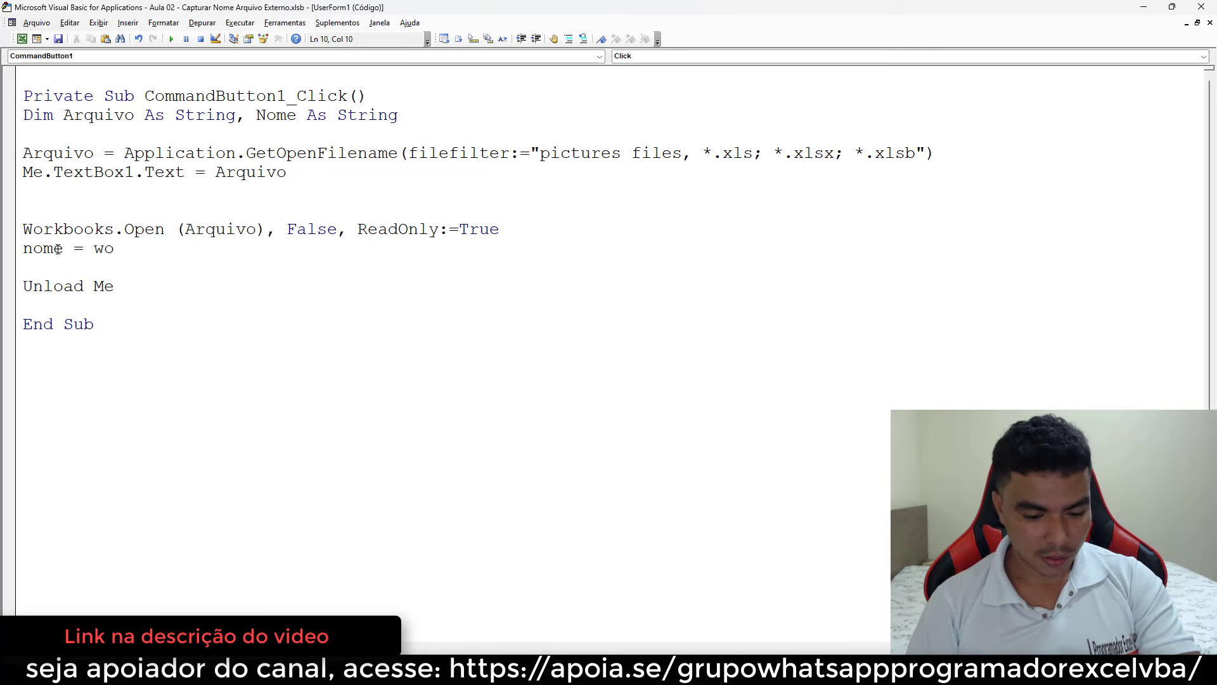
text(rkbook)
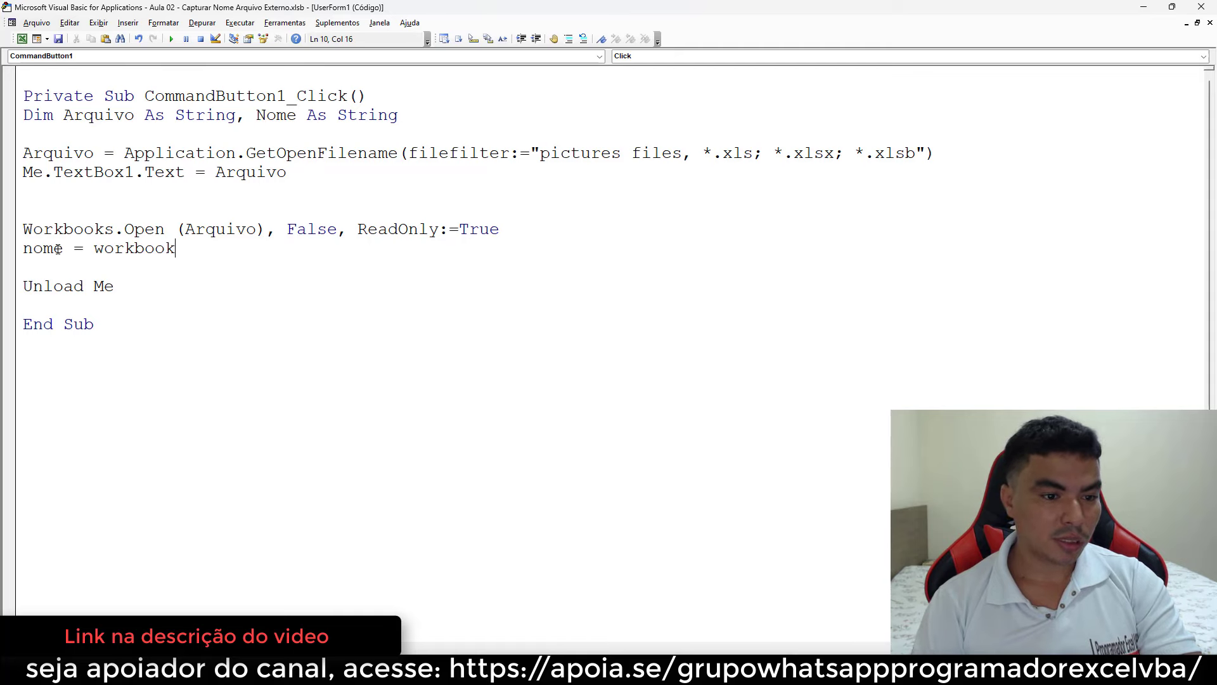
text(s.)
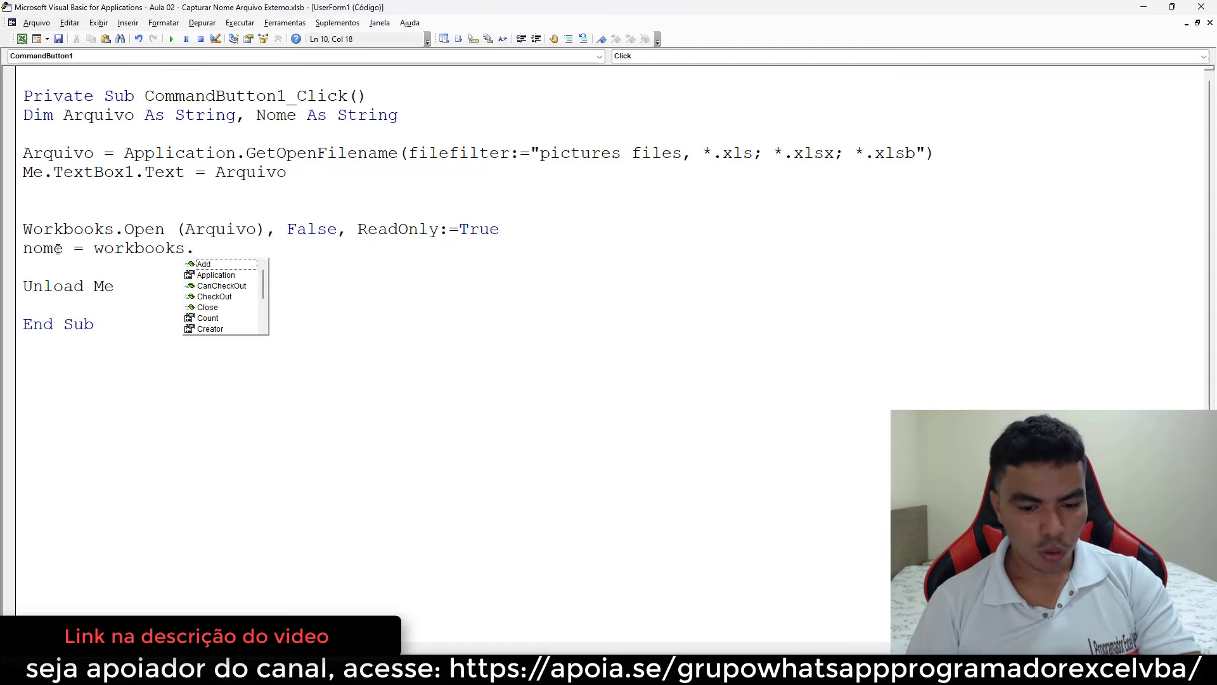
text(op)
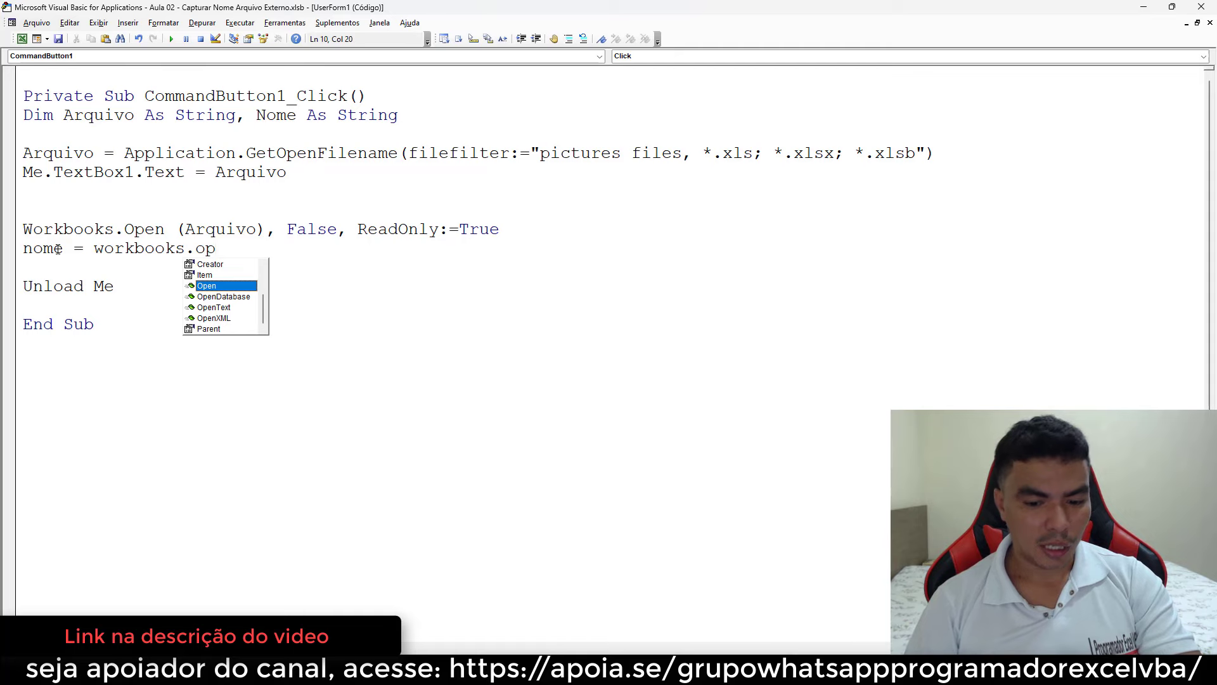
key(Tab)
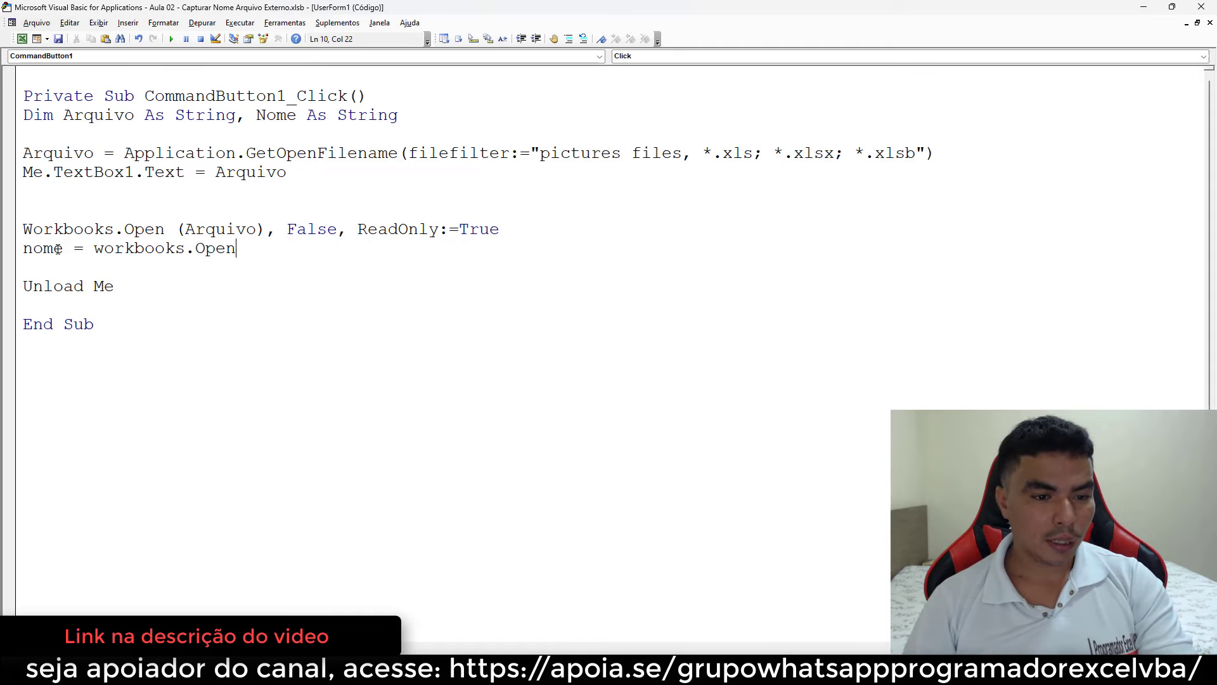
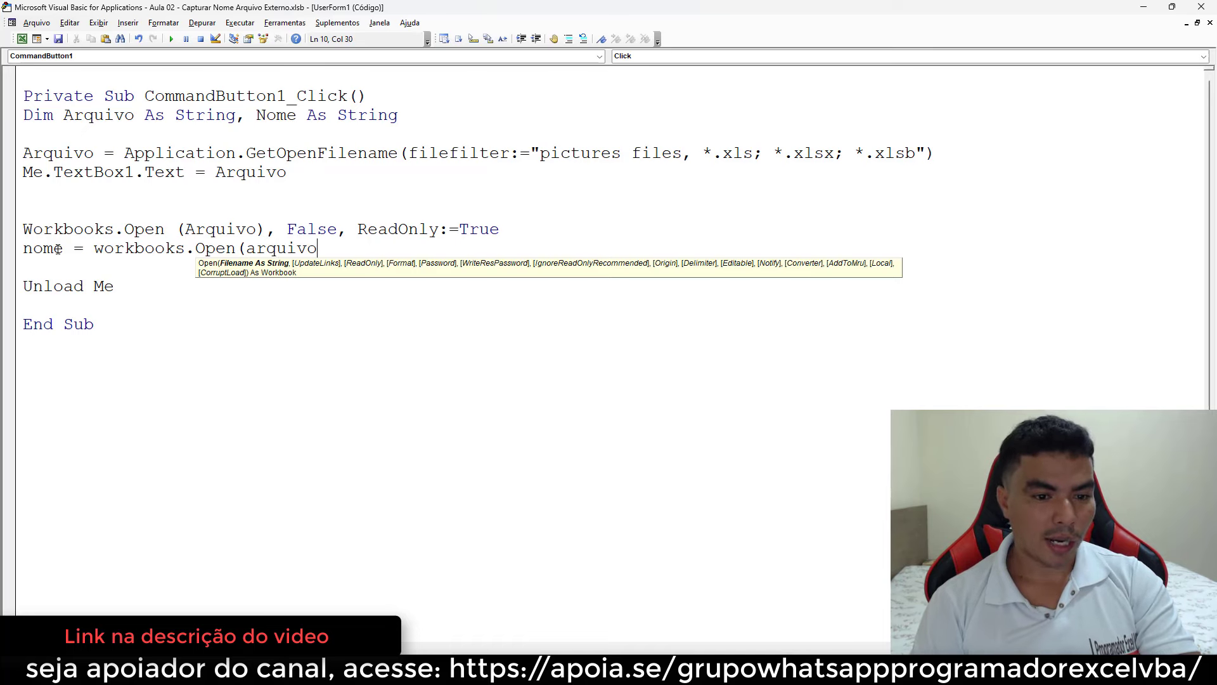
Step: Complete line 10 as Nome = Workbooks.Open(Arquivo).Name using IntelliSense's .Name
text())
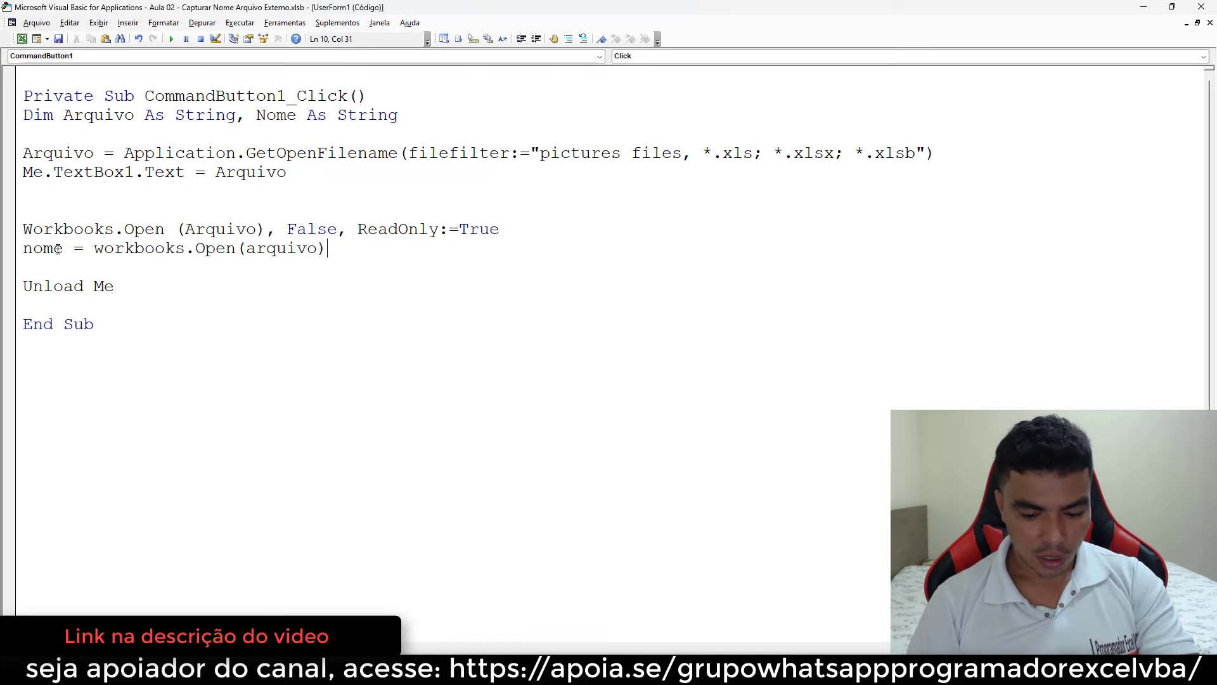
text(.na)
key(Tab)
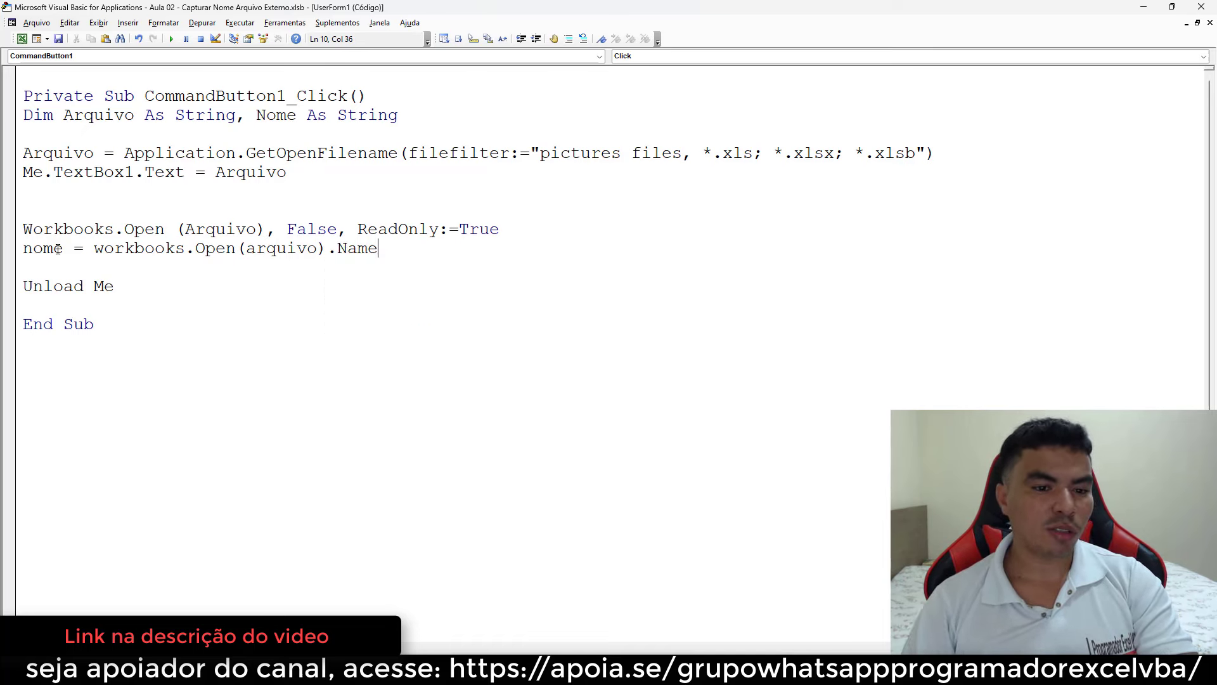
click(187, 286)
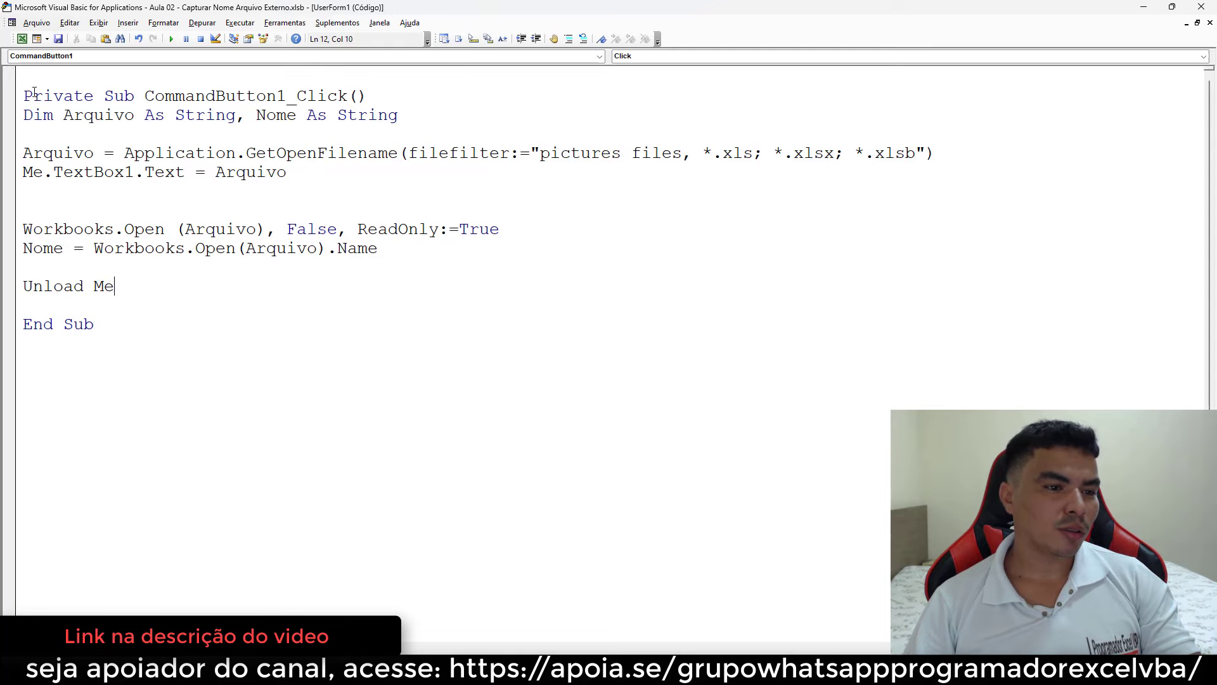
Step: Run the Formulario's Buscar Arquivo search and open the localizar + direira workbook read-only
click(22, 39)
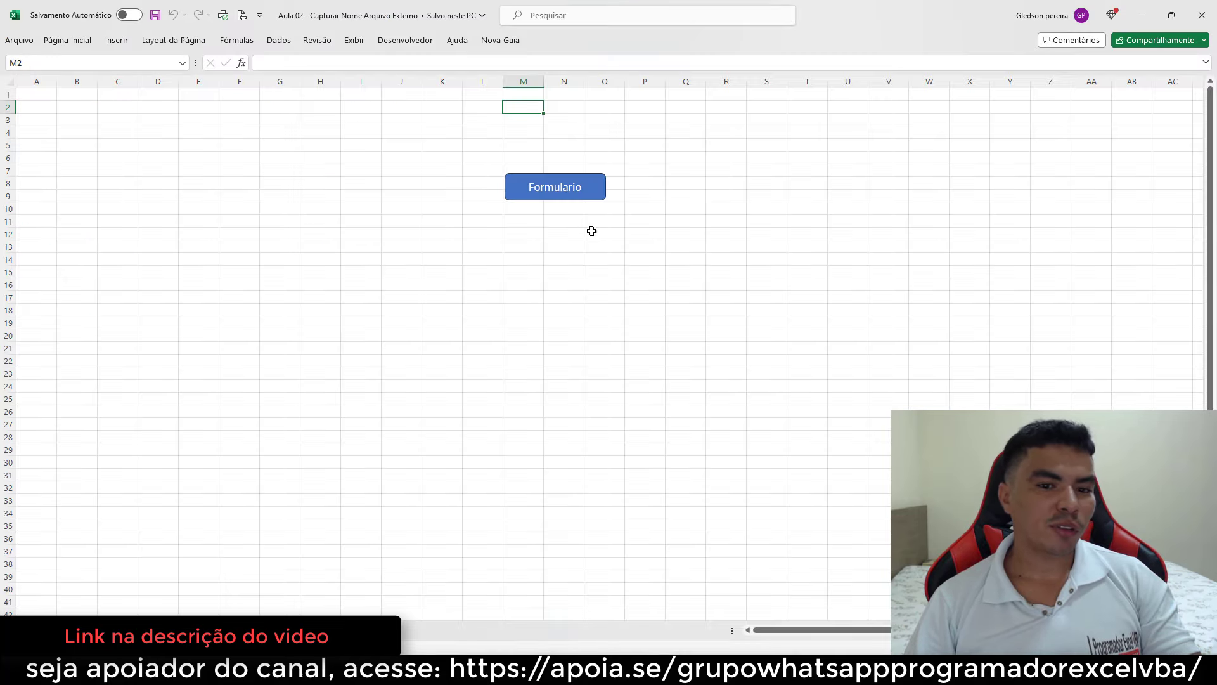
click(550, 194)
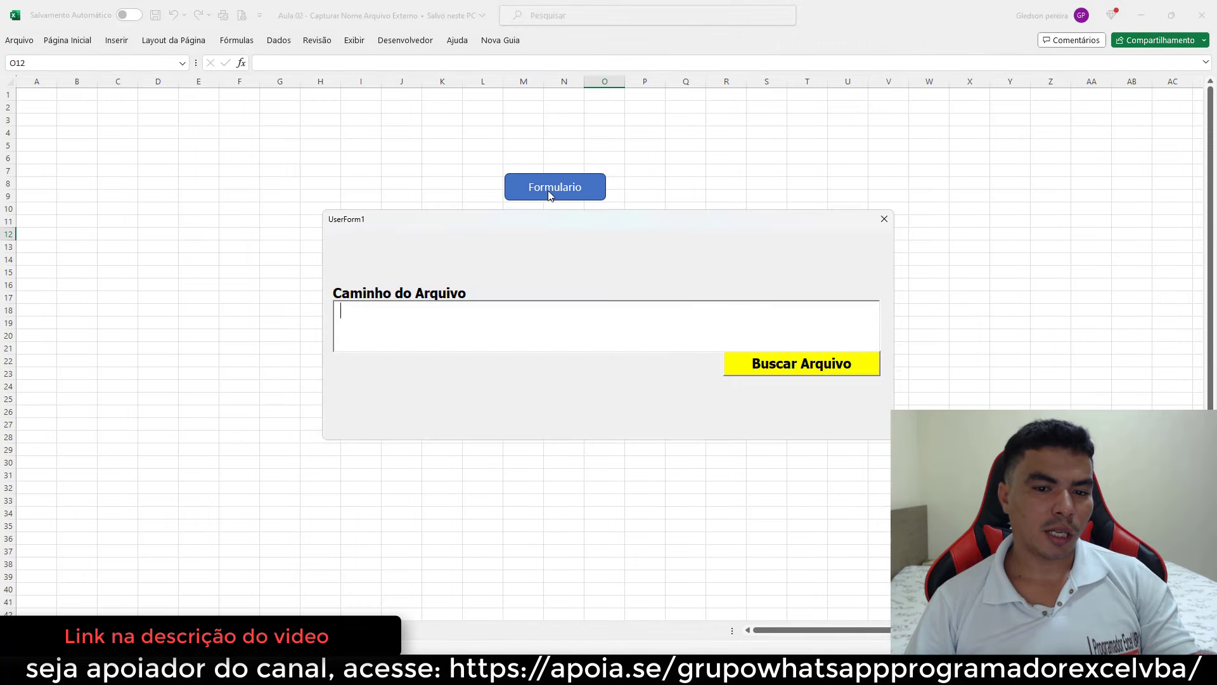
click(793, 364)
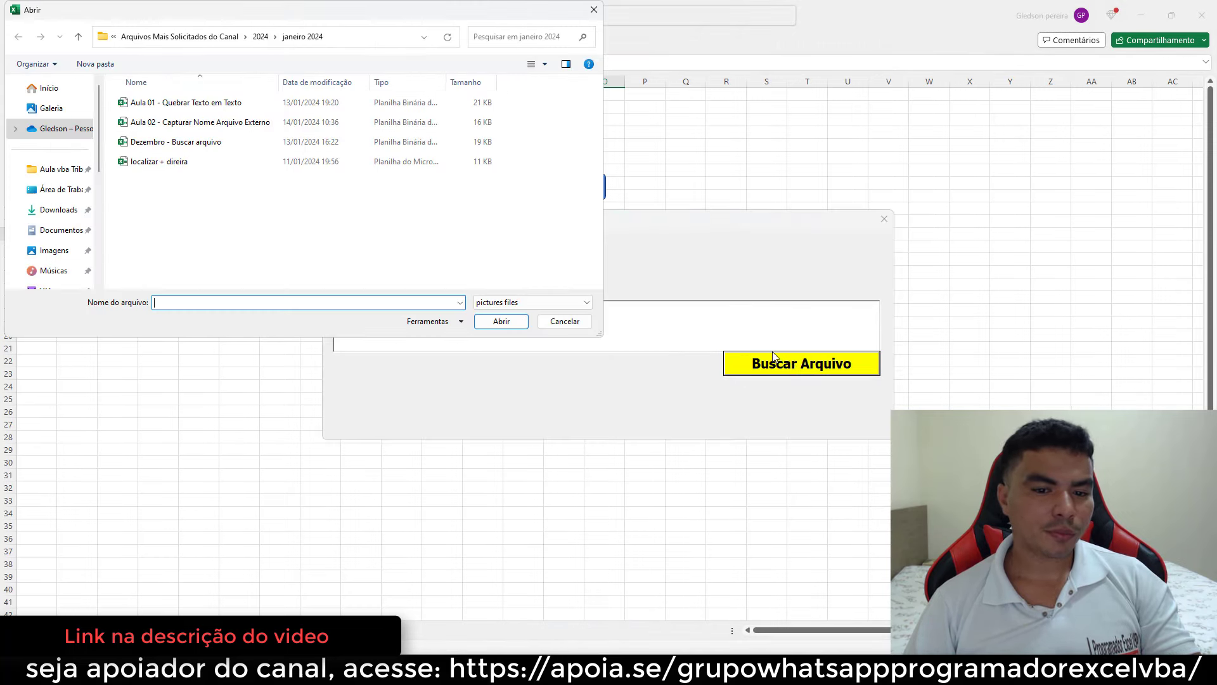
click(168, 166)
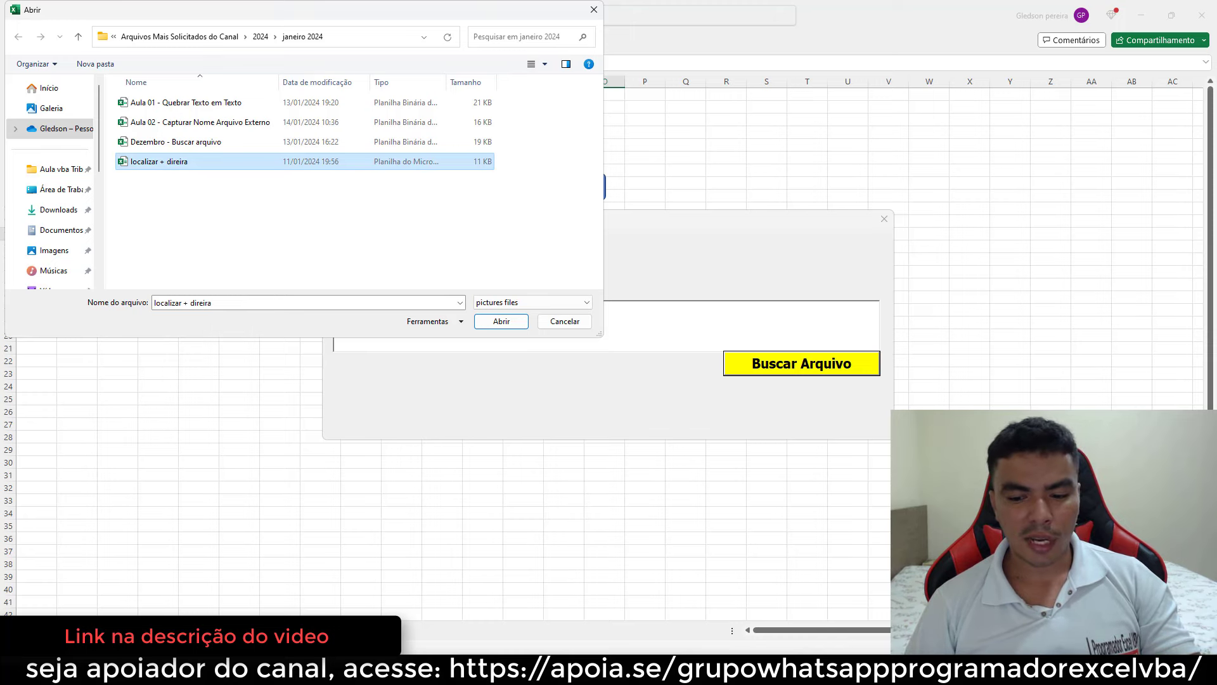
click(850, 599)
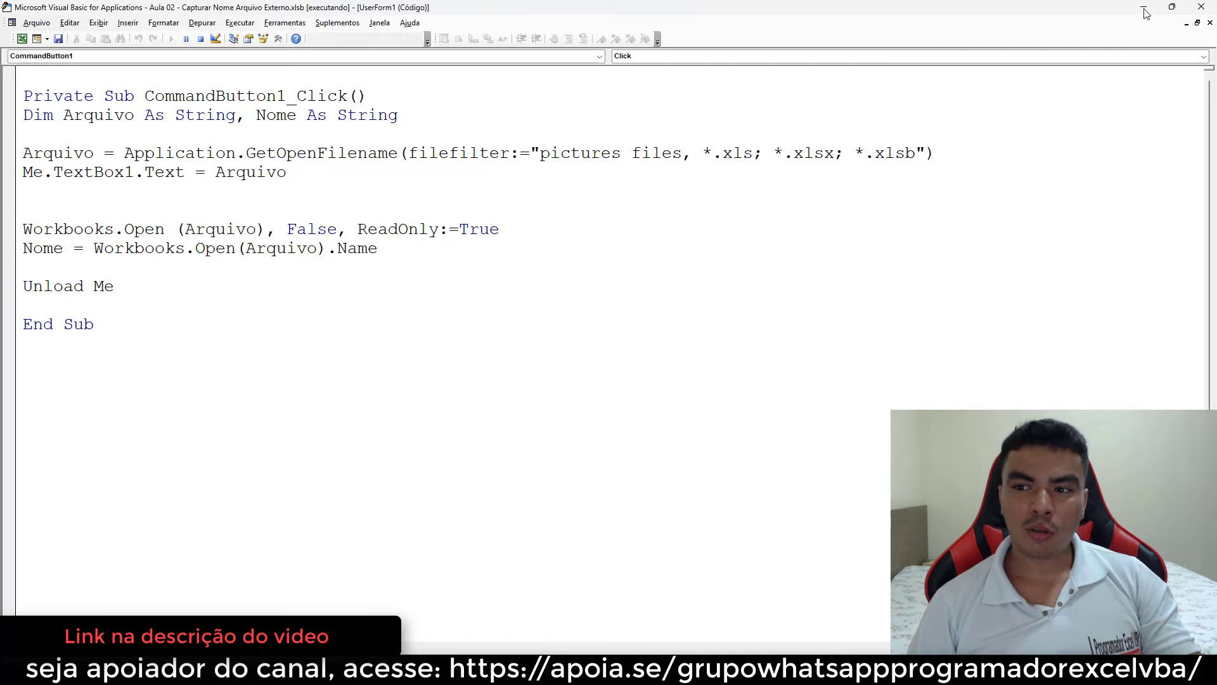
click(753, 631)
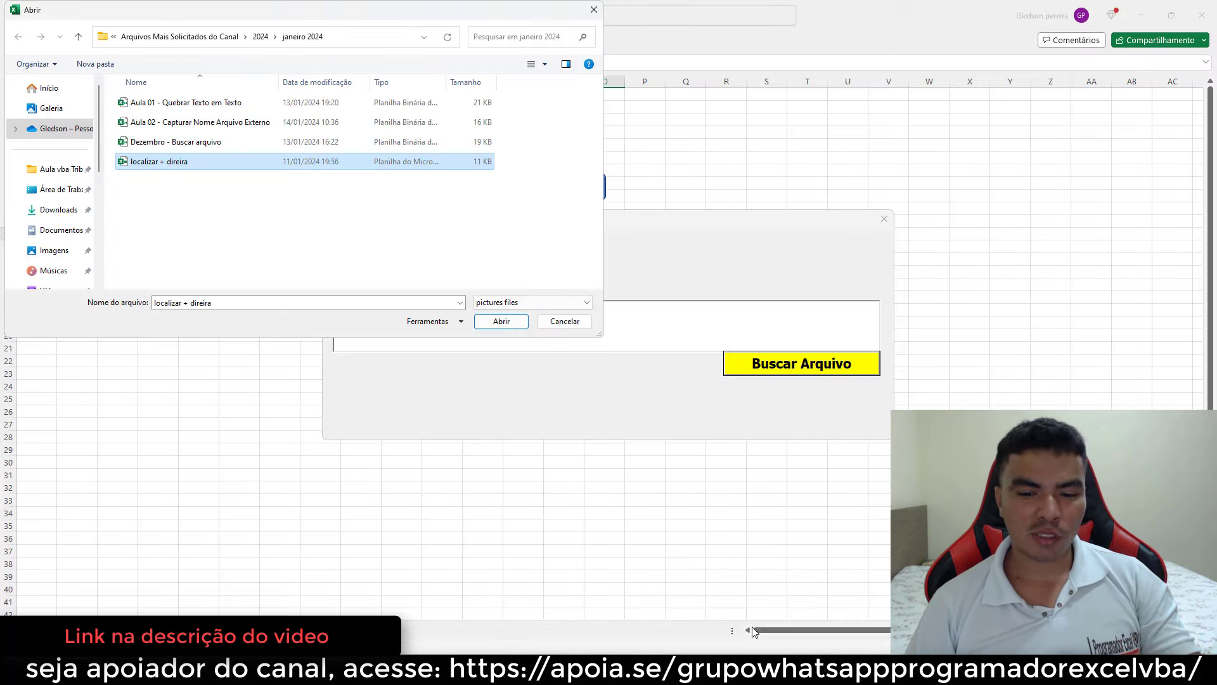
double_click(198, 163)
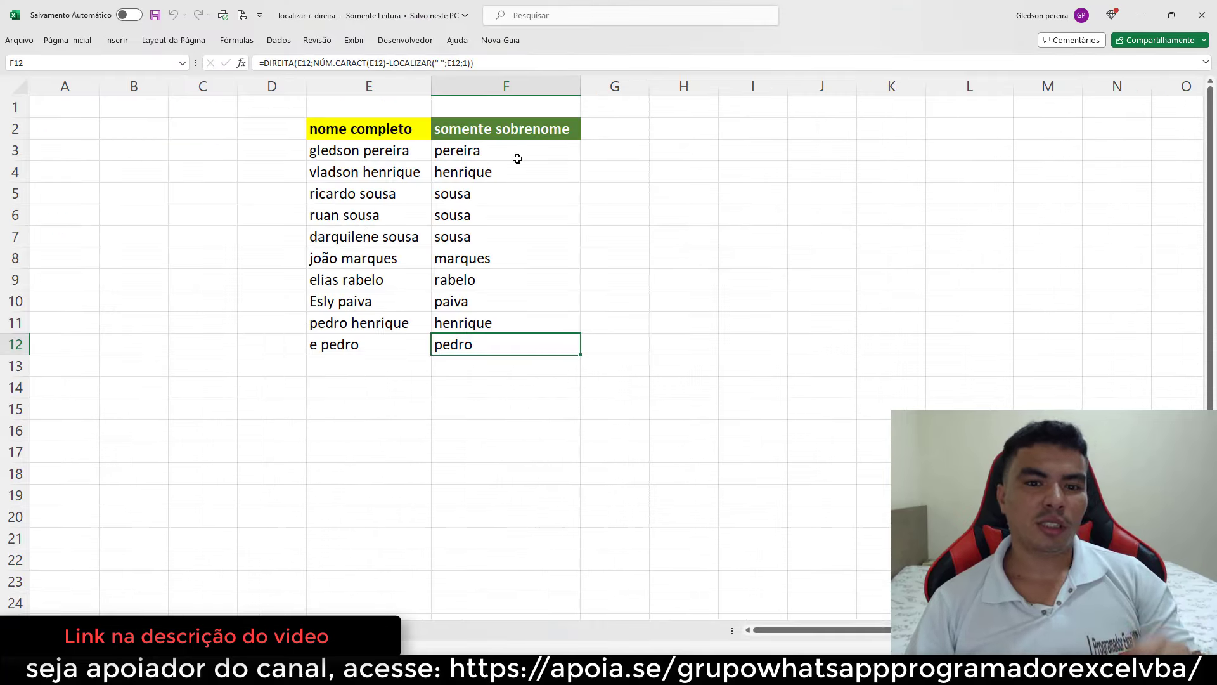
Step: Close the test workbook and open the Buscar Arquivo button's code in the VBA editor
key(ctrl+w)
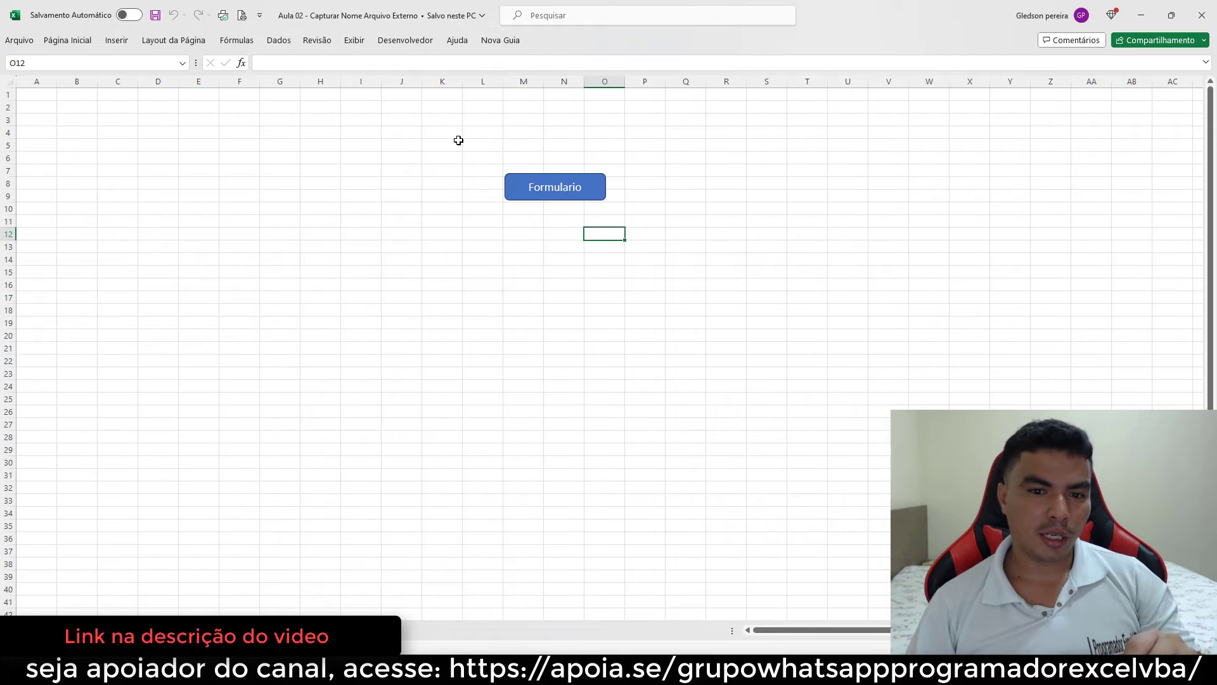
click(406, 40)
click(23, 72)
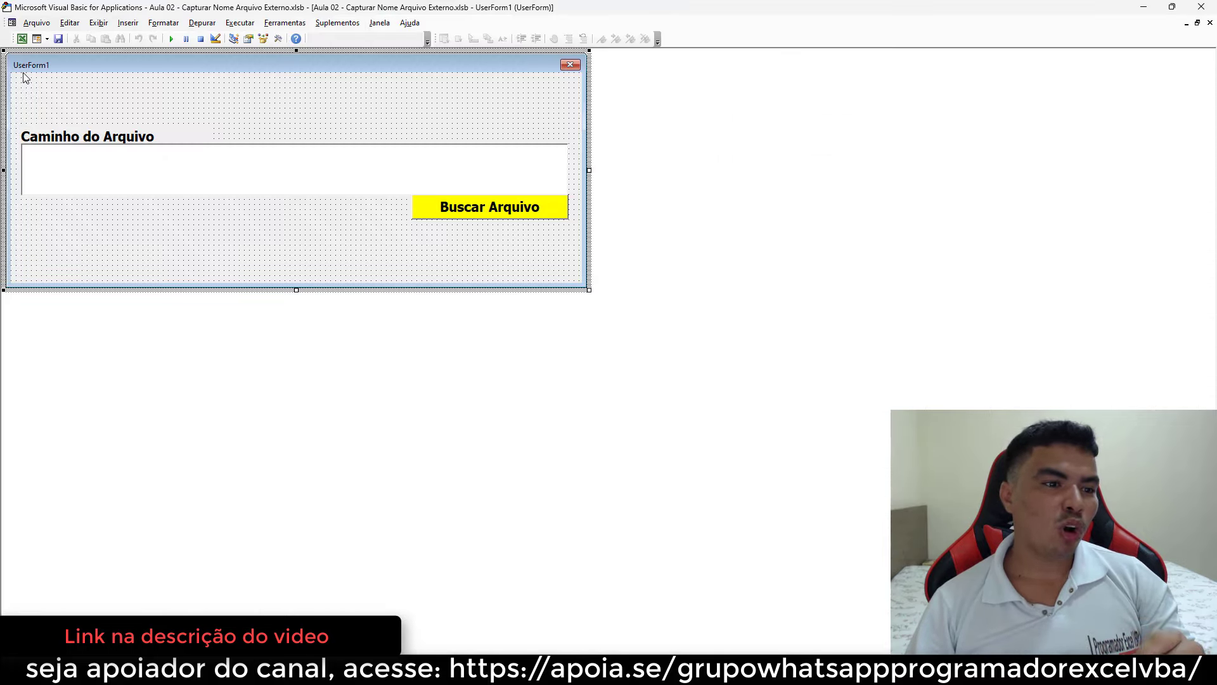
double_click(419, 206)
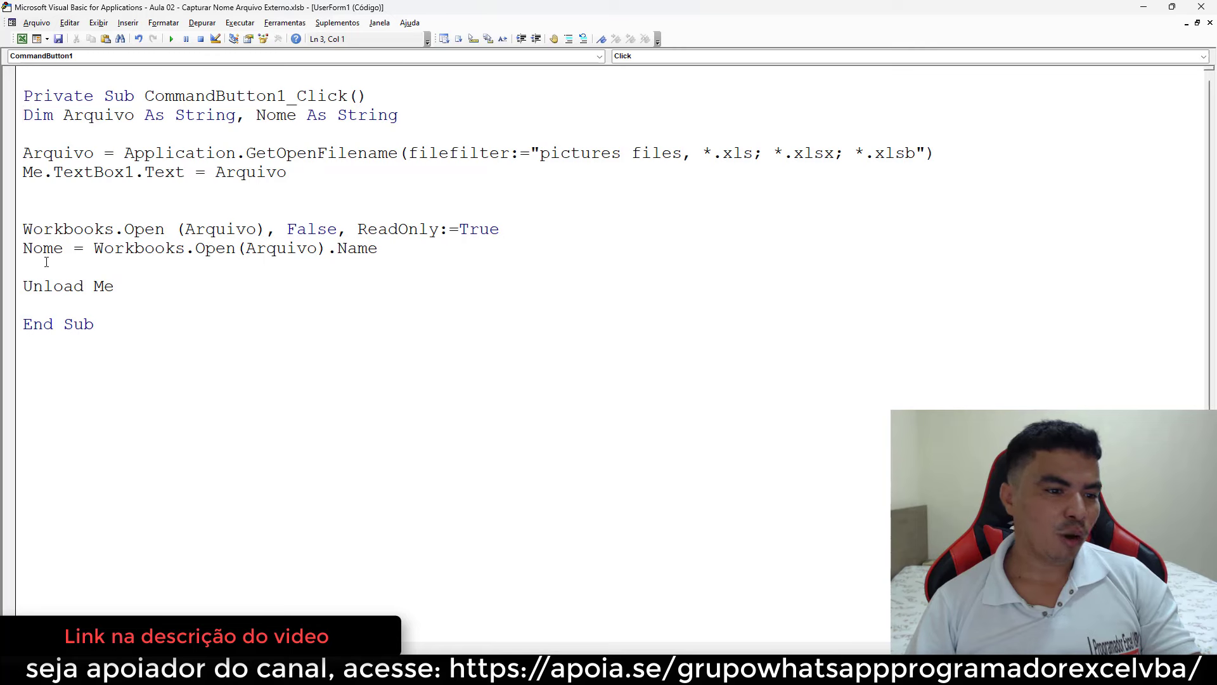
Step: Add the line MsgBox Nome below Unload Me, undoing a stray sgbox entry
drag(22, 249, 65, 250)
click(25, 265)
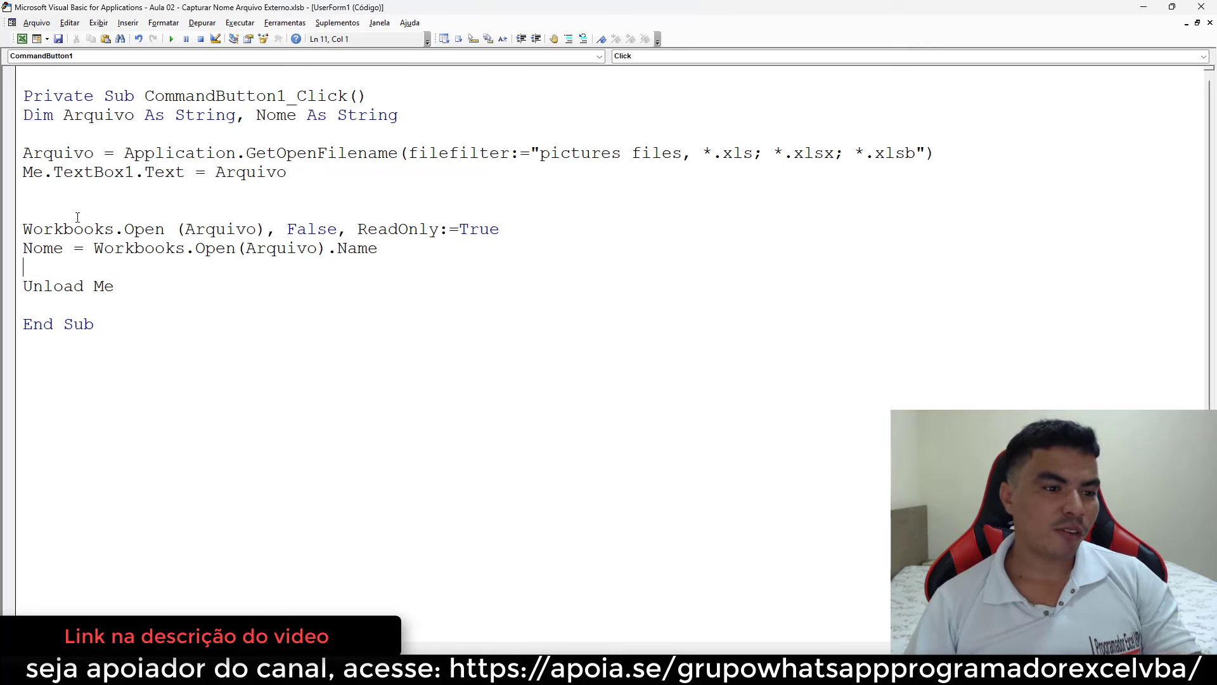
click(98, 23)
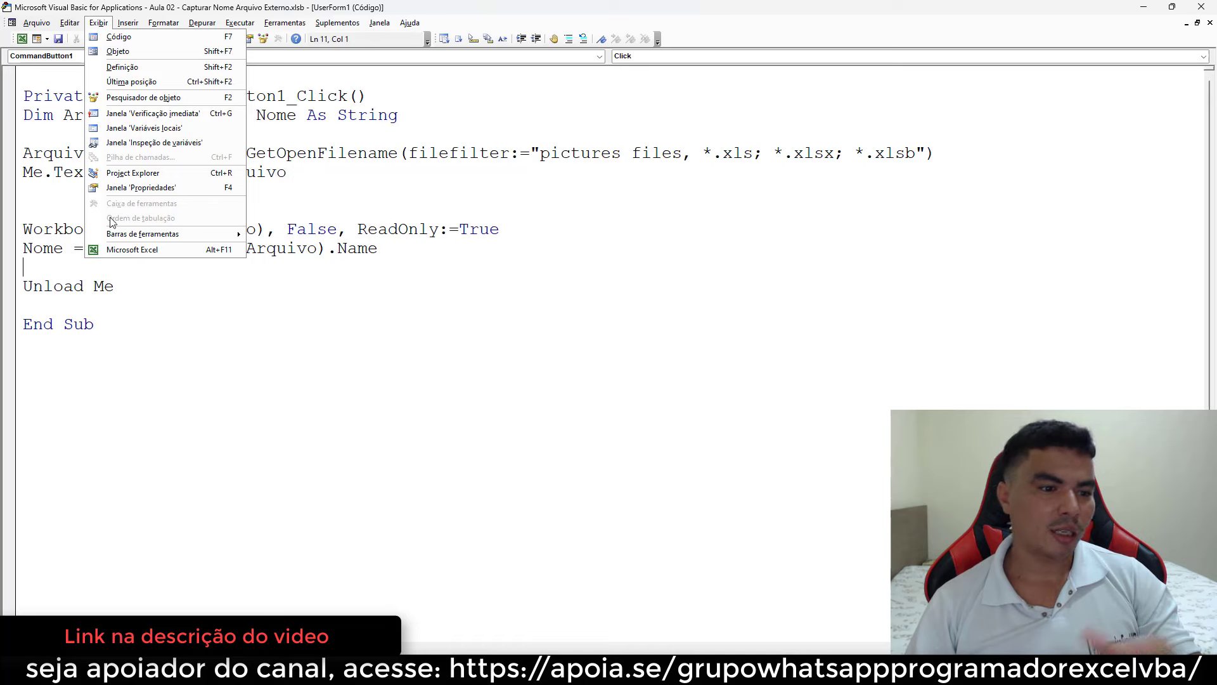
key(Escape)
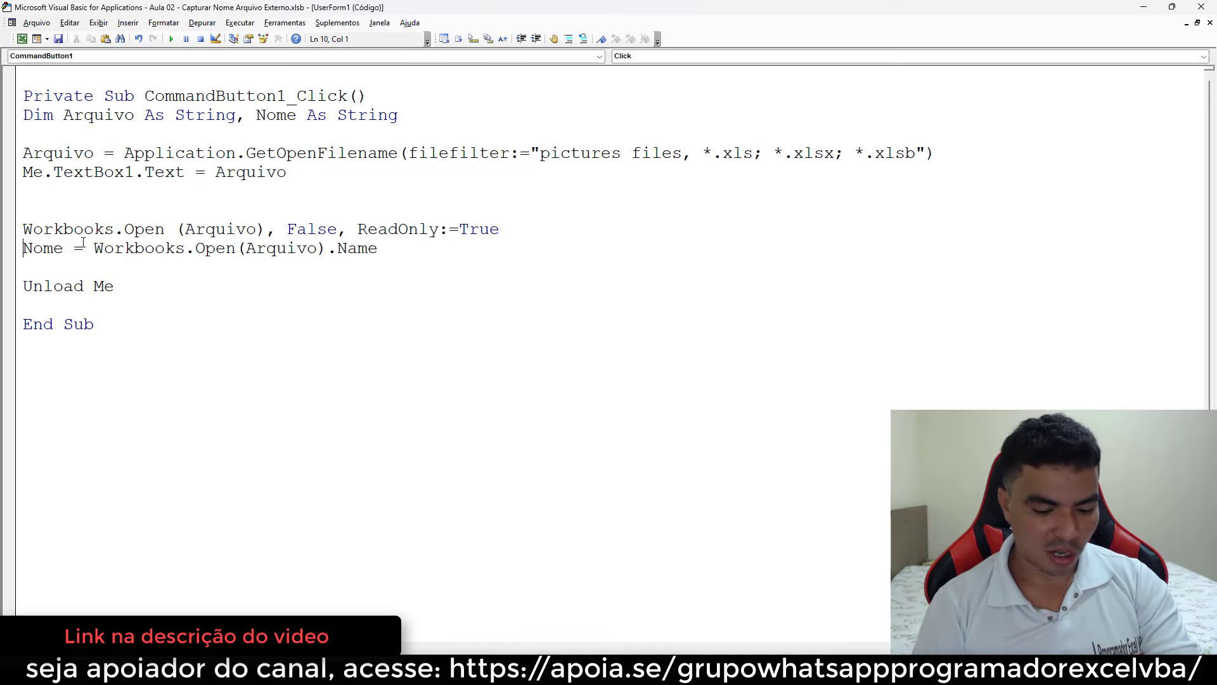
key(Up)
text(sgbox)
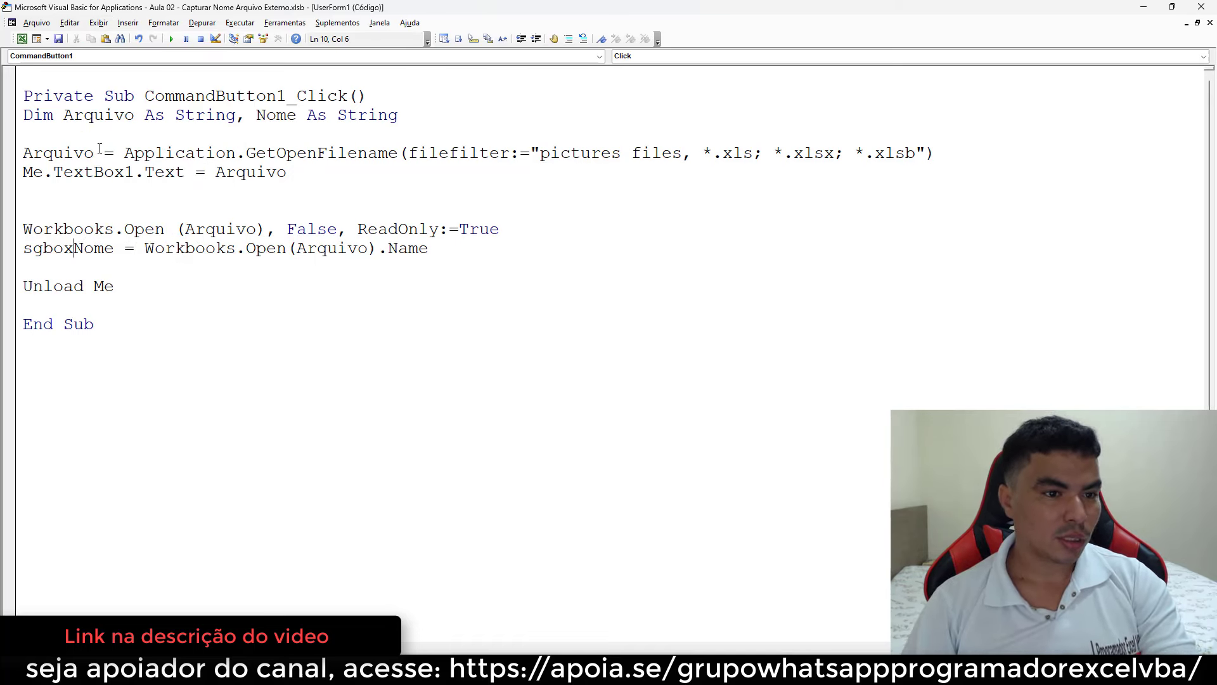
click(141, 42)
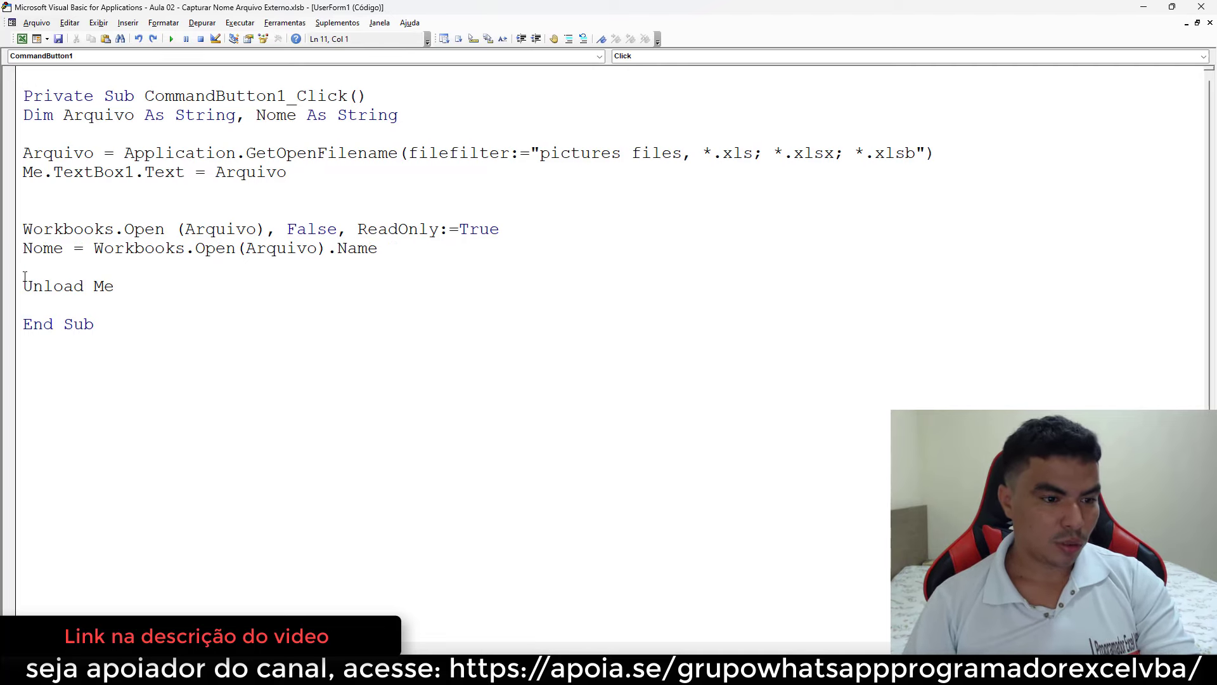
click(31, 304)
text(msgbo)
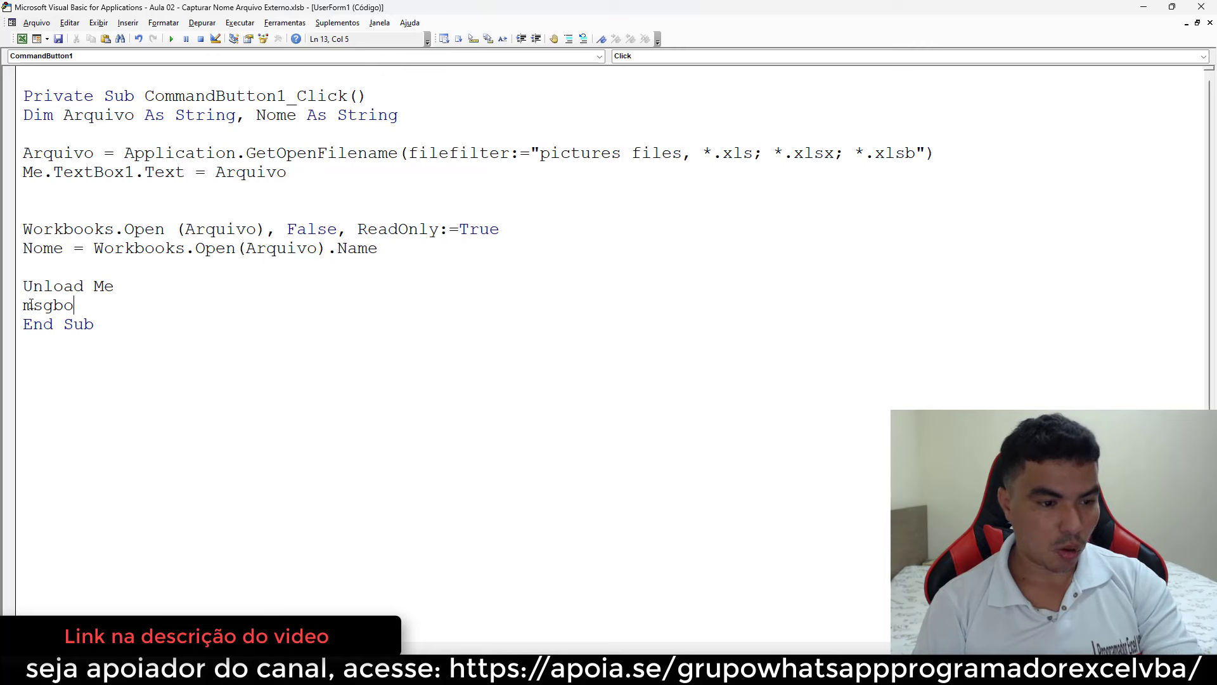
text(x nome)
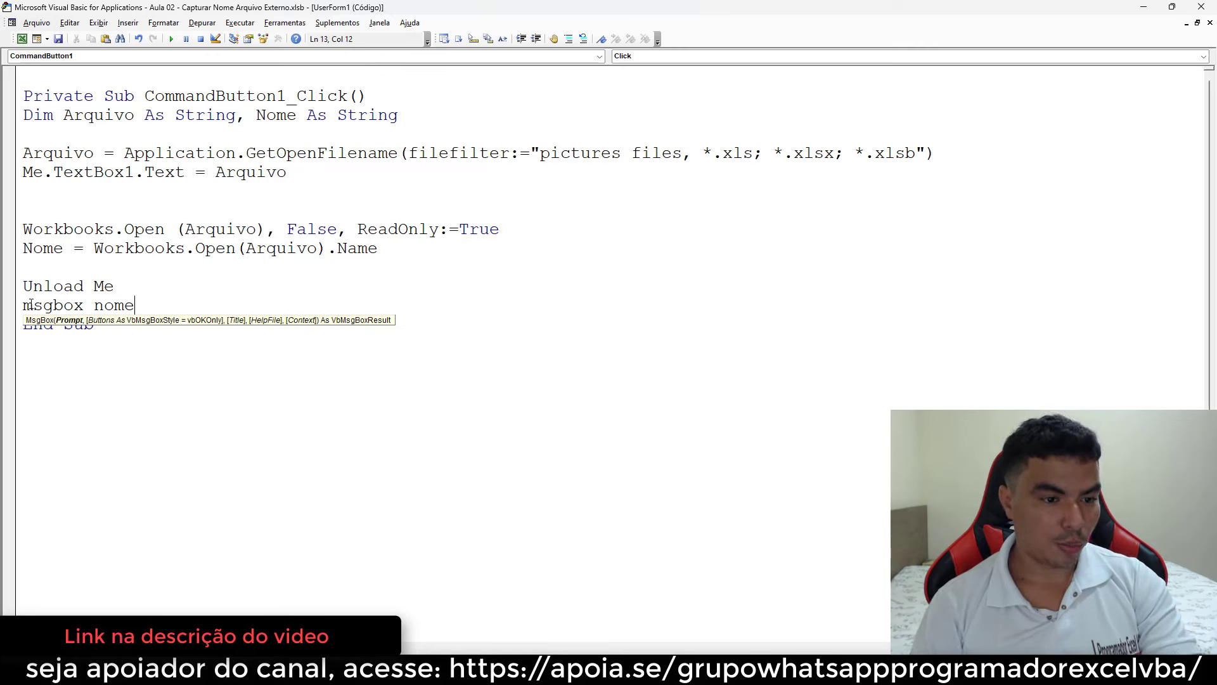
click(88, 268)
Step: Rerun the form on localizar + direira, confirm the 'localizar + direira.xlsx' MsgBox, and close that workbook
click(21, 40)
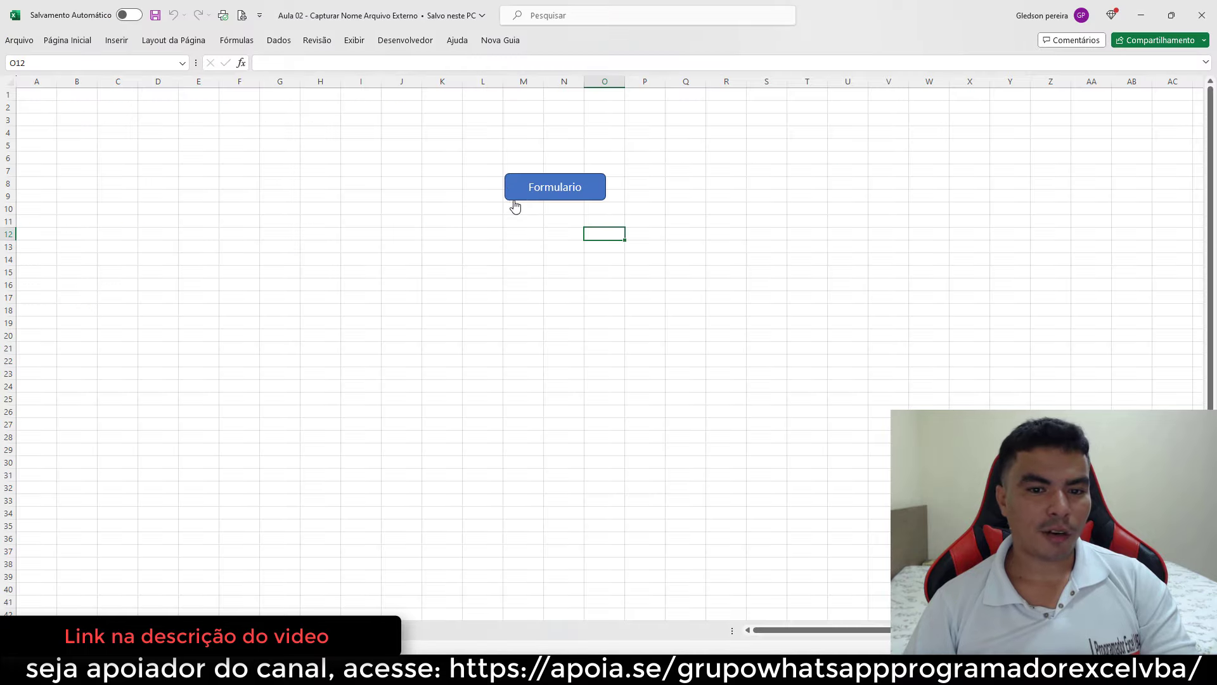
click(522, 196)
click(819, 372)
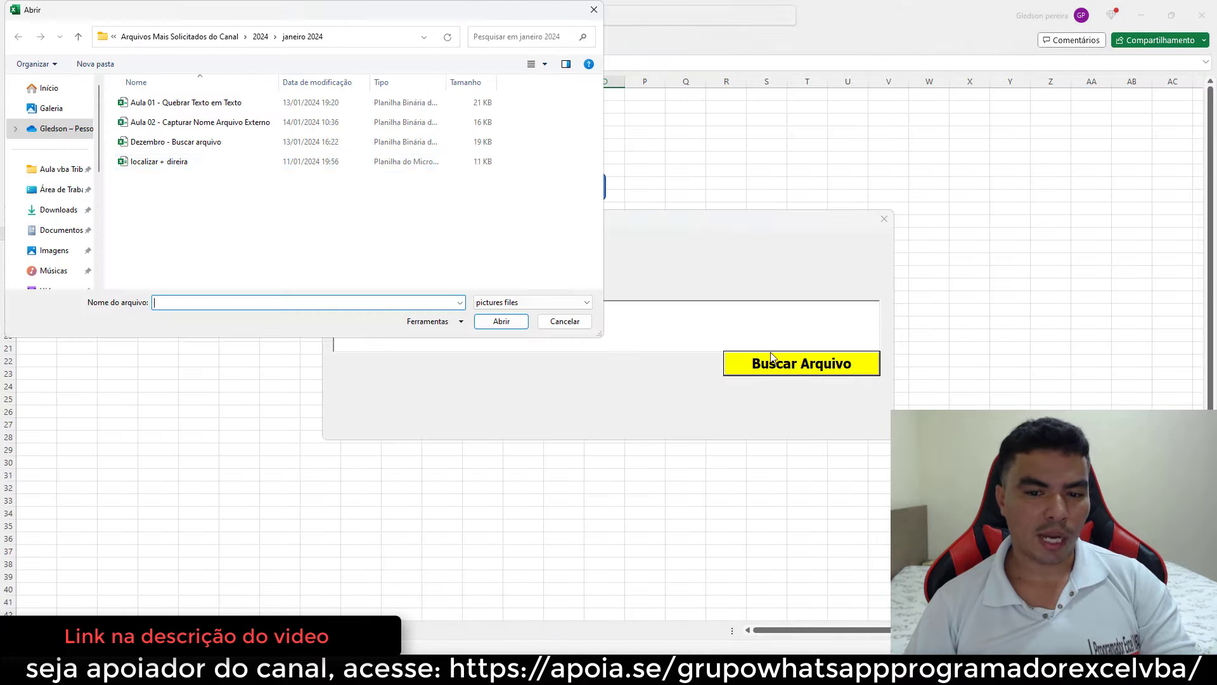
double_click(205, 164)
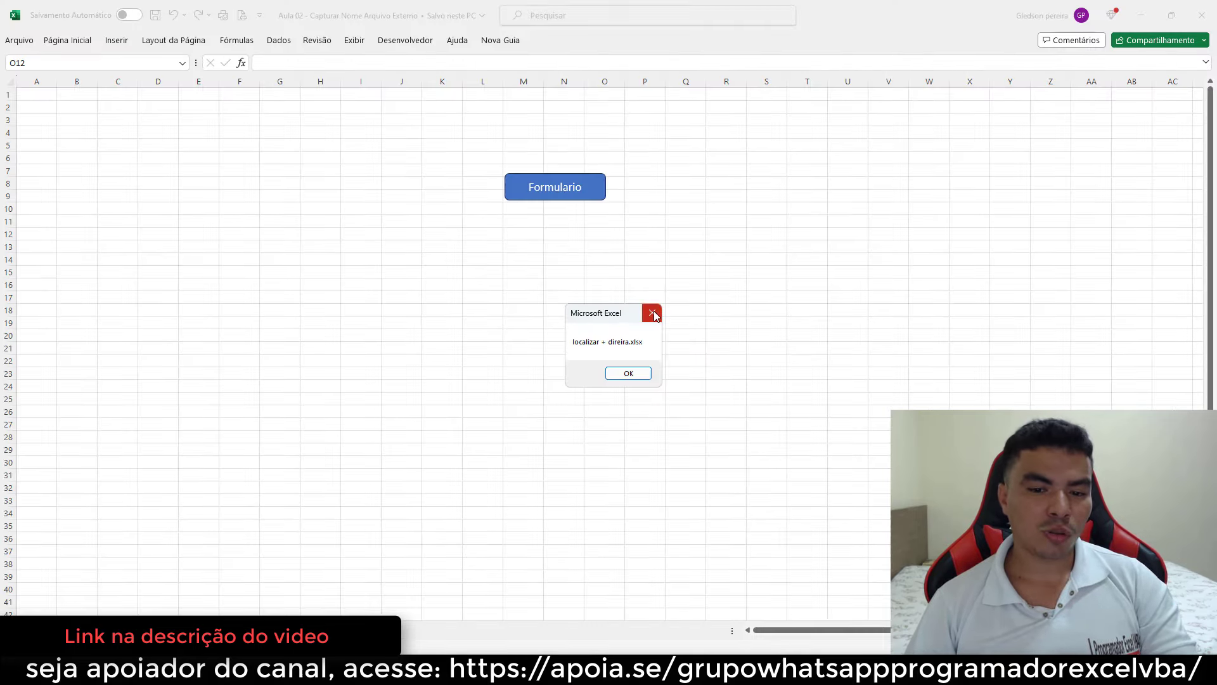
click(654, 313)
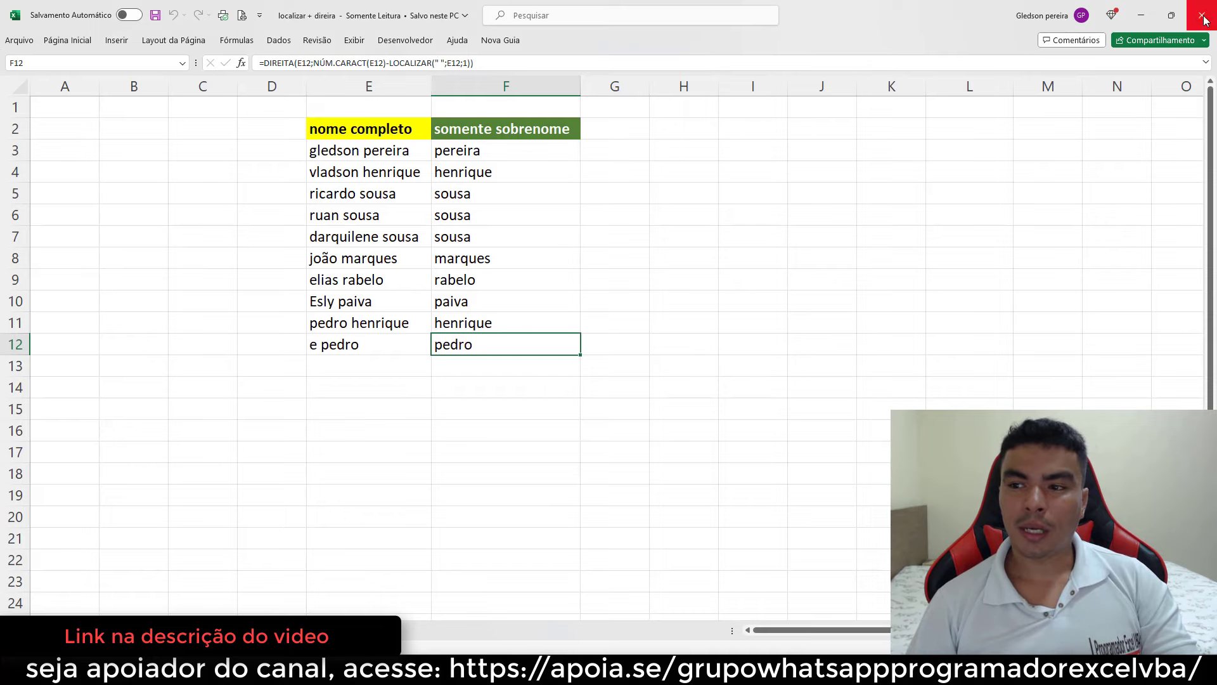
click(419, 44)
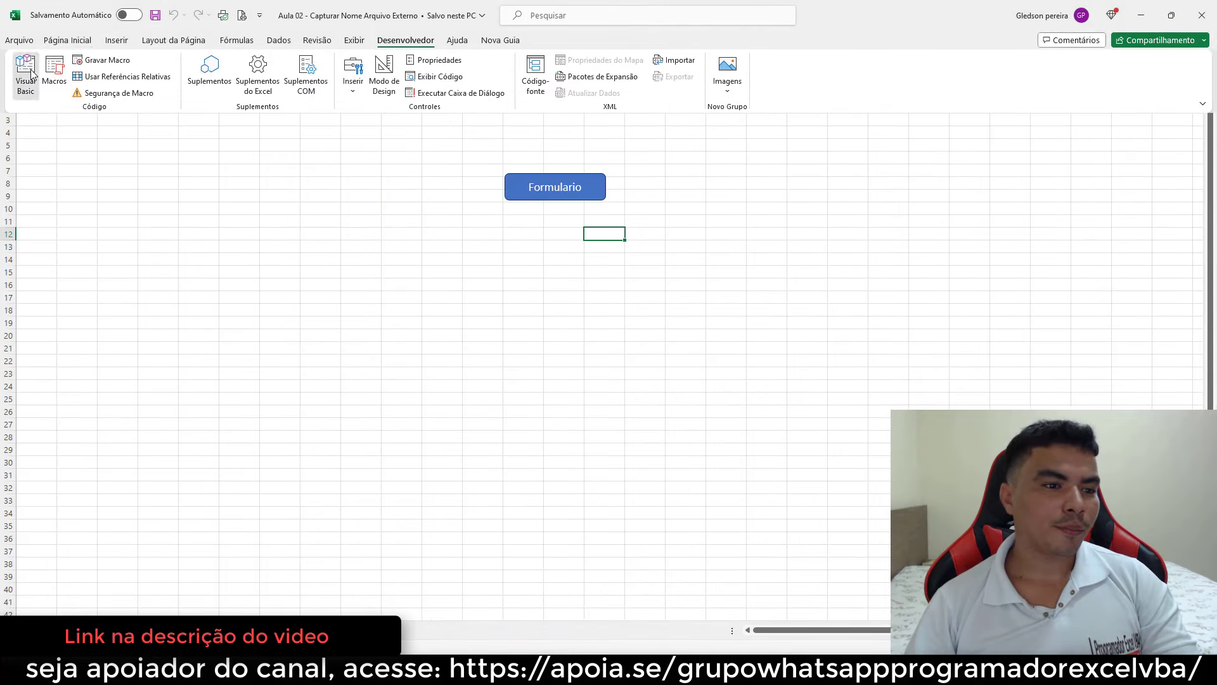
Step: Reopen the Buscar Arquivo button's code and select the Workbooks.Open(Arquivo).Name expression
click(25, 79)
double_click(416, 207)
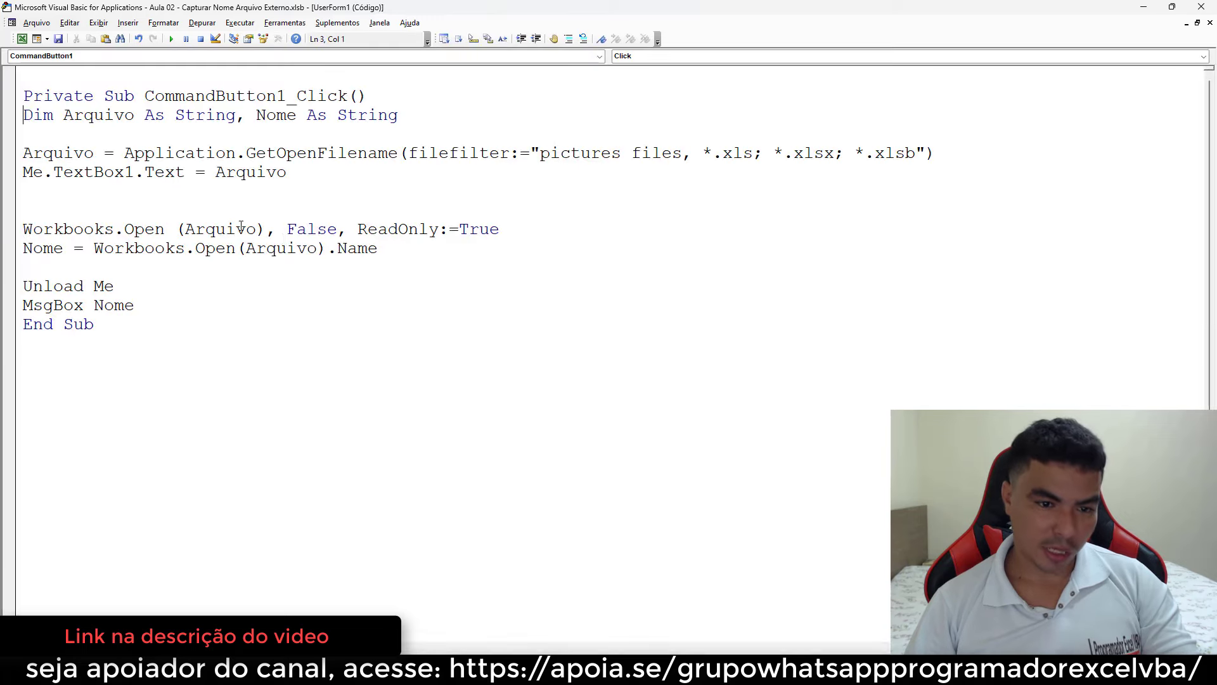
drag(393, 253, 77, 256)
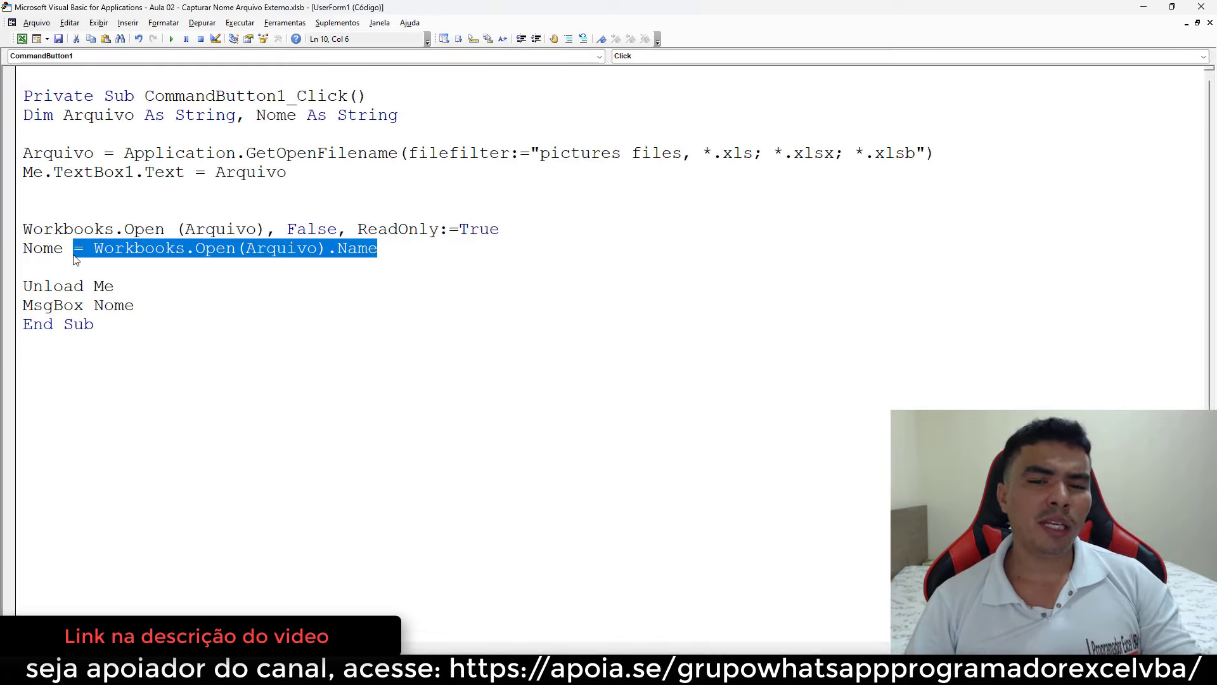